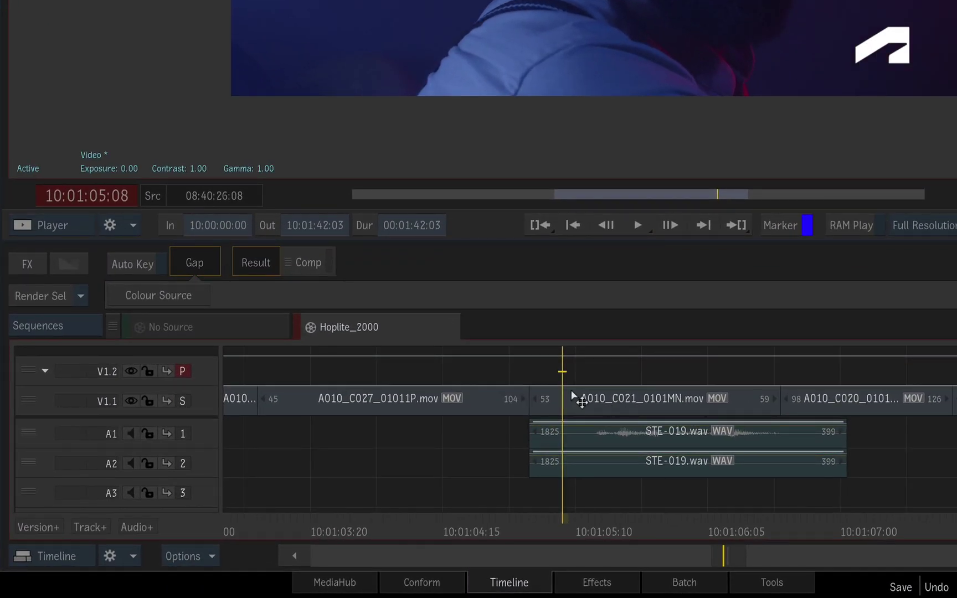
Step: Add a Gaussian Blur to clip A010_C021_0101MN.mov with width and height 31.80
{"action": "left_click", "coordinate": [581, 405]}
{"action": "key", "text": "ctrl+Tab"}
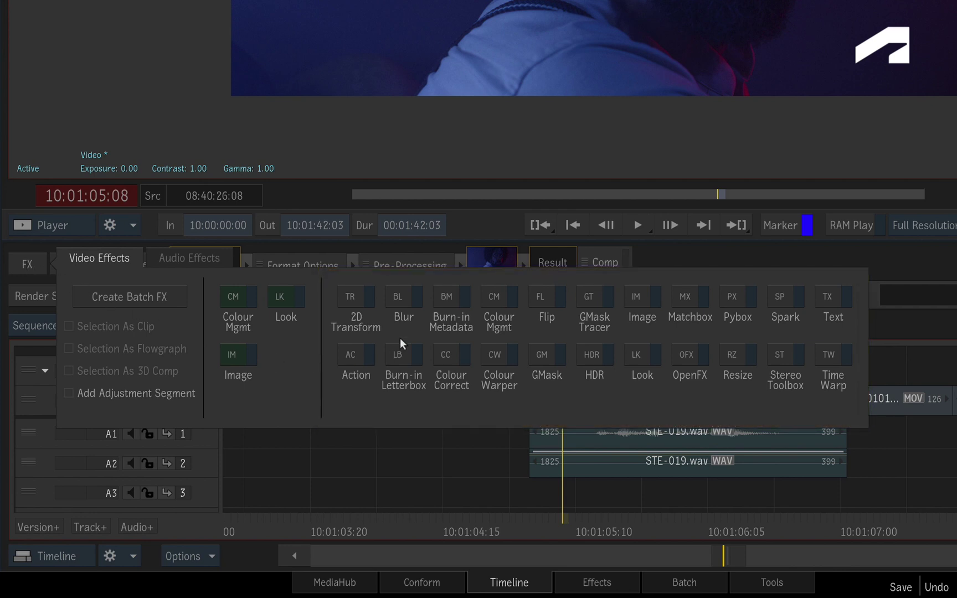
{"action": "left_click", "coordinate": [401, 299]}
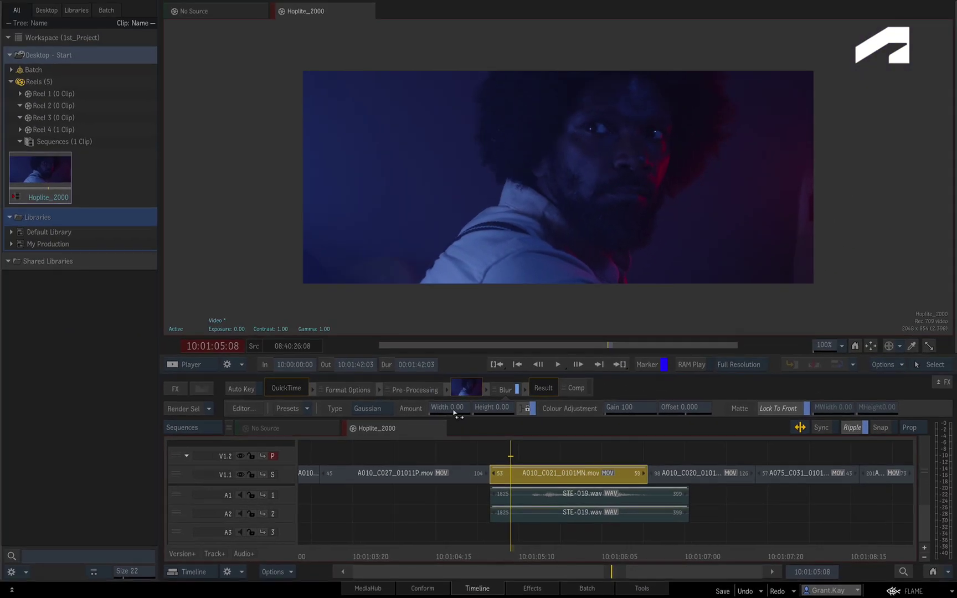
{"action": "left_click_drag", "start_coordinate": [459, 416], "coordinate": [598, 411]}
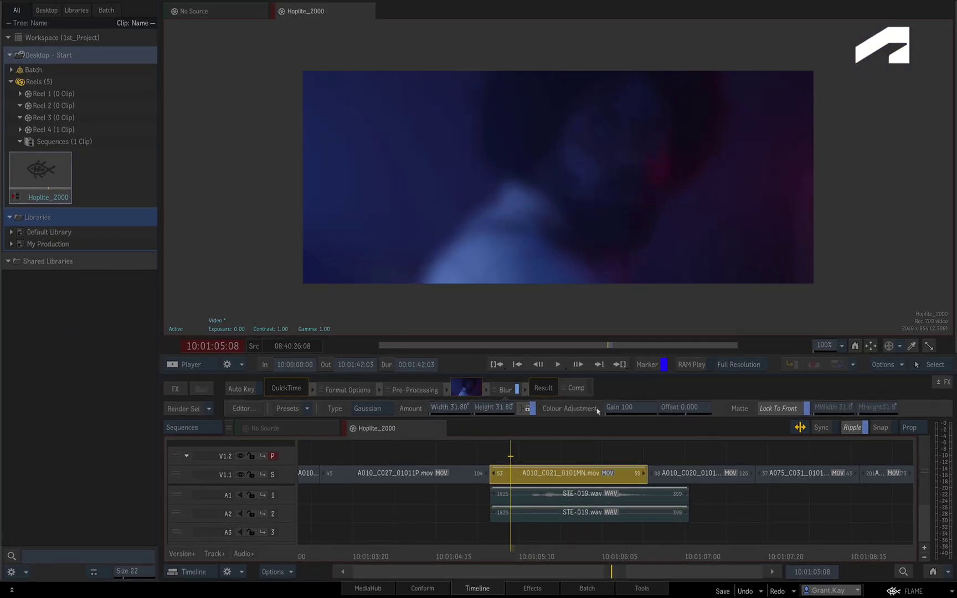
{"action": "left_click_drag", "start_coordinate": [468, 411], "coordinate": [483, 428]}
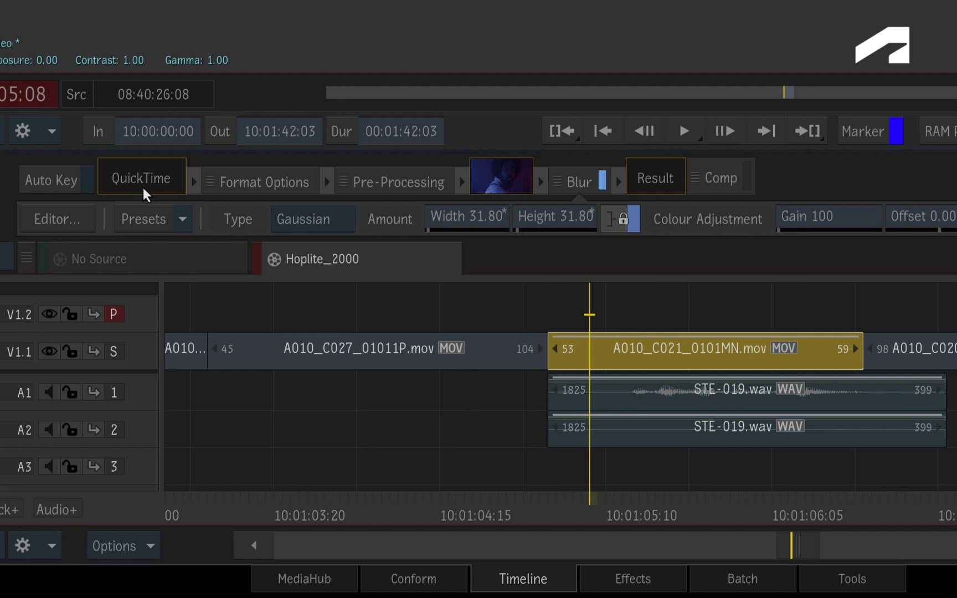
{"action": "left_click", "coordinate": [279, 187]}
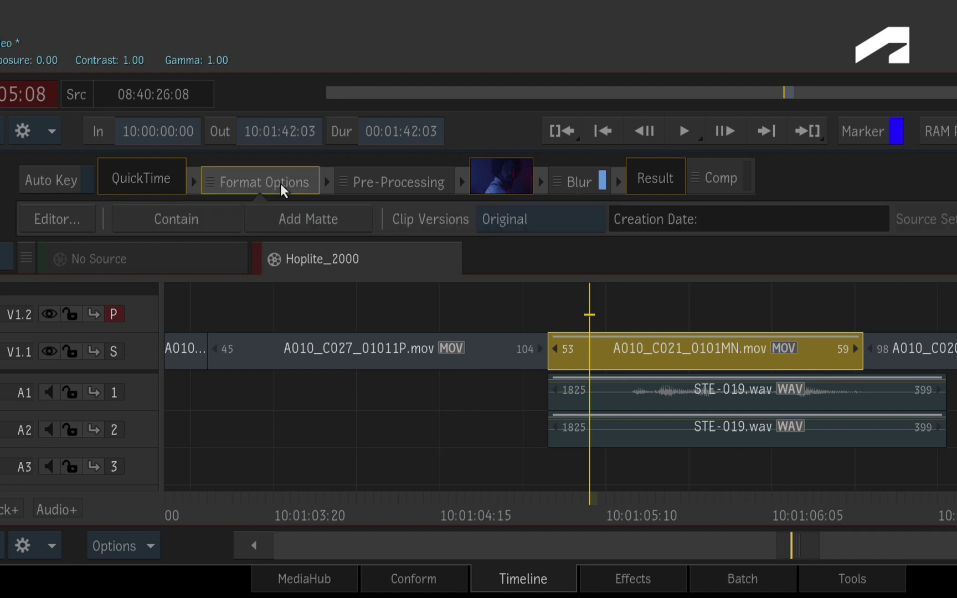
{"action": "left_click", "coordinate": [427, 184]}
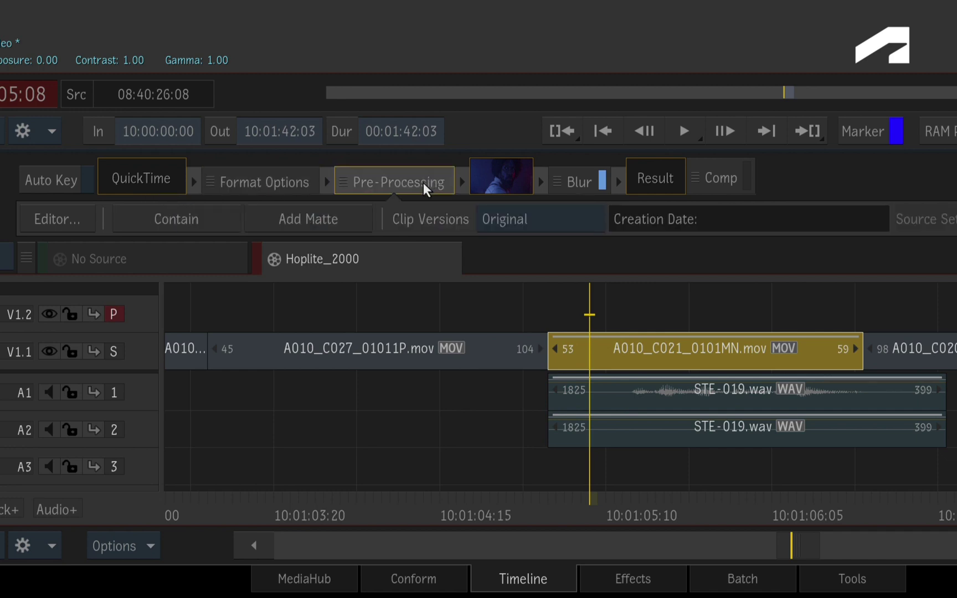
{"action": "left_click", "coordinate": [577, 191]}
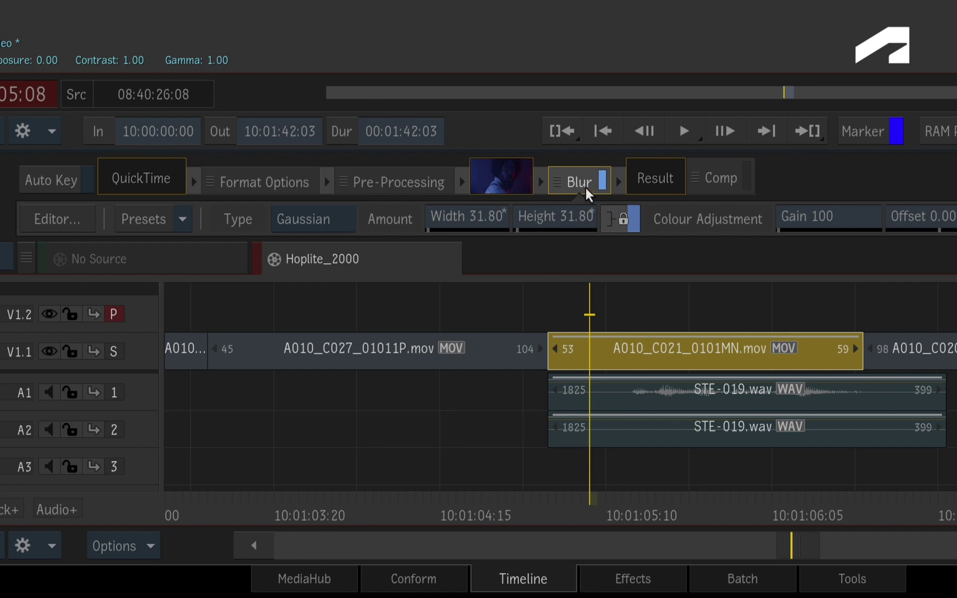
{"action": "left_click", "coordinate": [249, 183]}
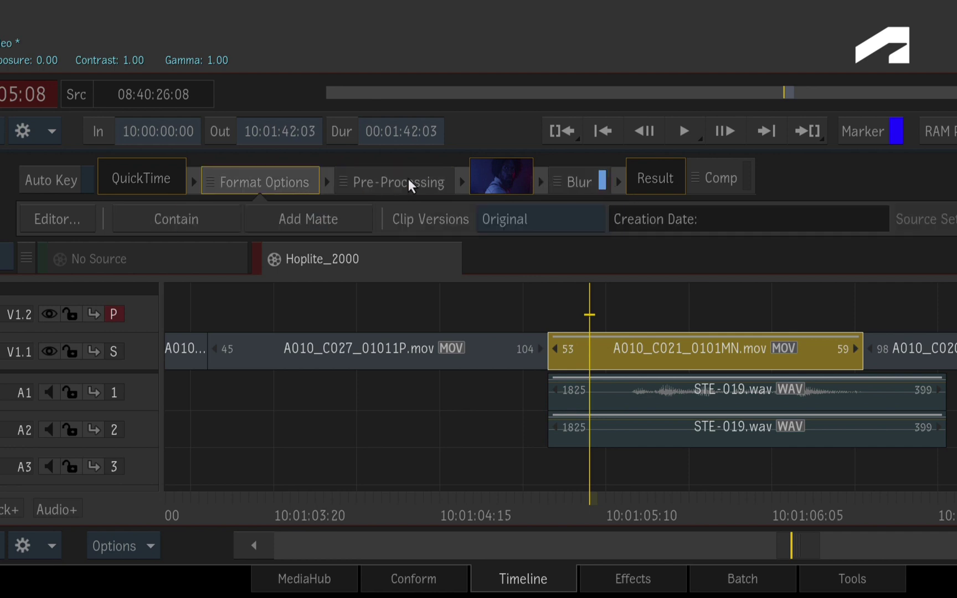
{"action": "left_click", "coordinate": [576, 181]}
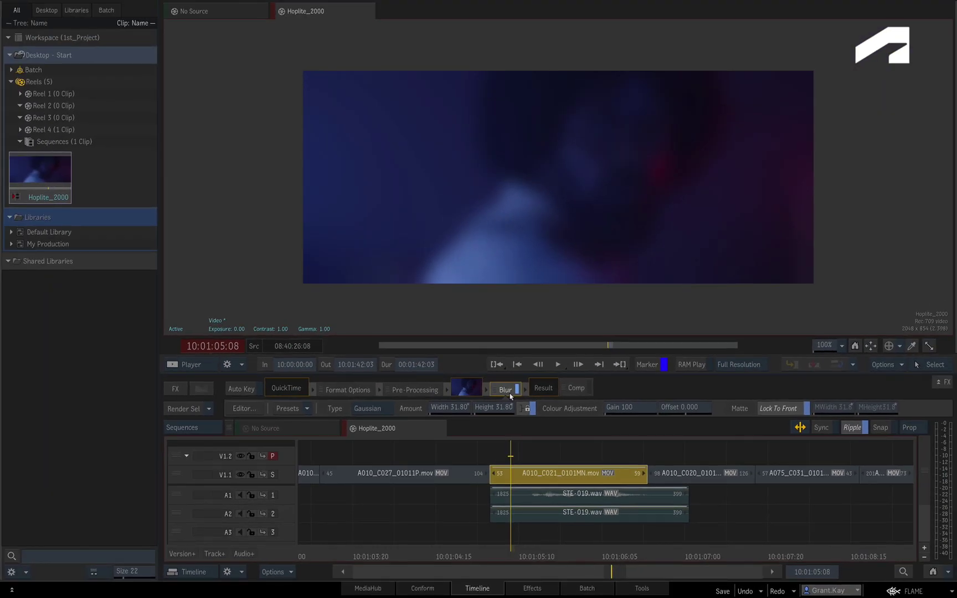
Step: Add a 2D Transform after the Blur and scale the image down to 60
{"action": "key", "text": "ctrl+Tab"}
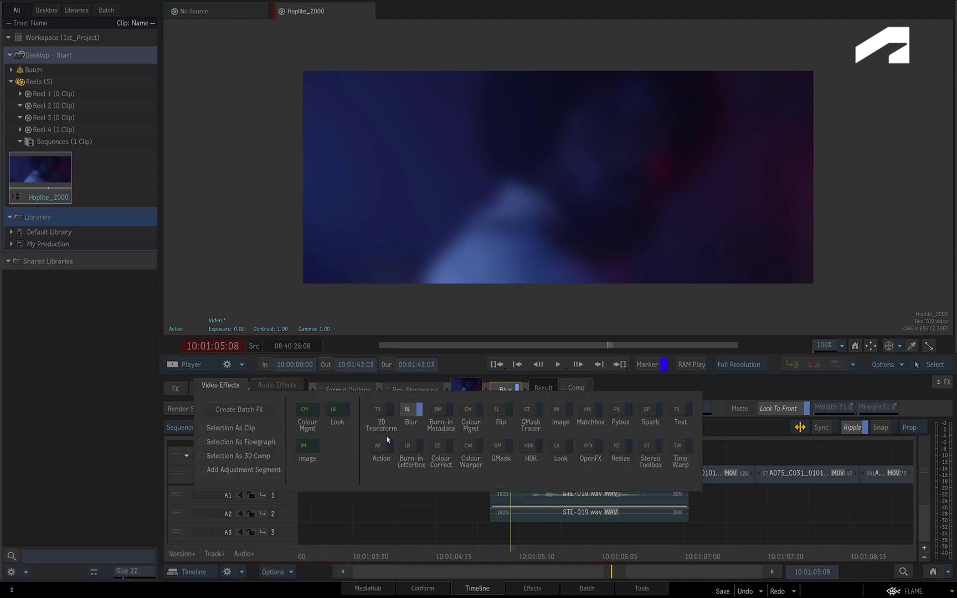
{"action": "left_click", "coordinate": [382, 411]}
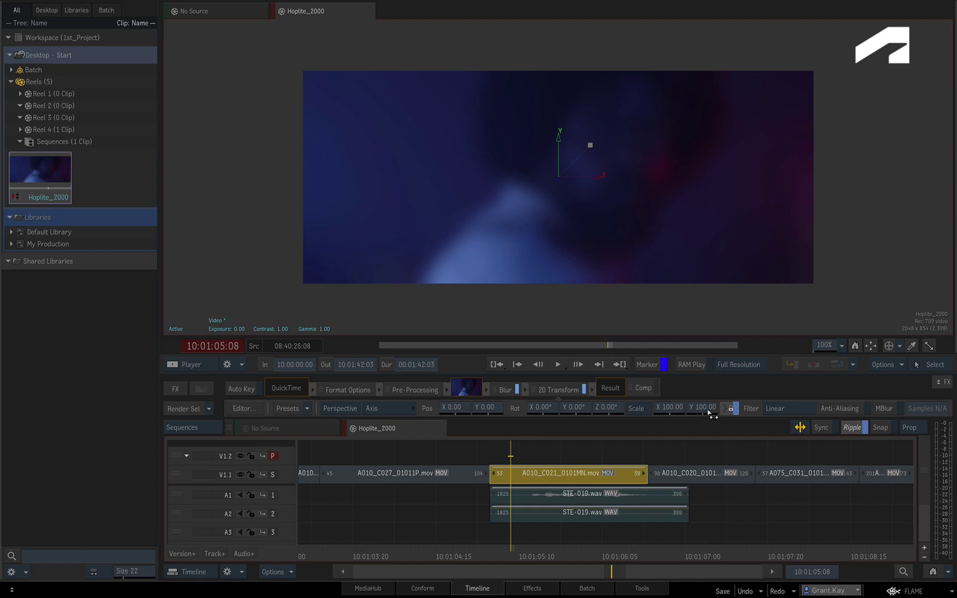
{"action": "left_click_drag", "start_coordinate": [711, 412], "coordinate": [623, 413]}
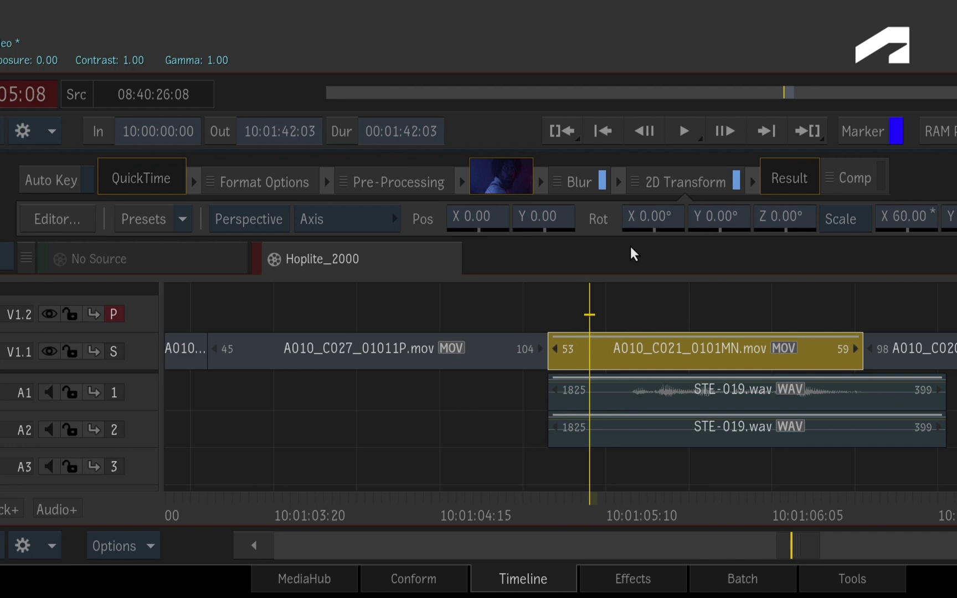
Step: Move the 2D Transform ahead of the Blur, then toggle its bypass off and on to compare
{"action": "left_click", "coordinate": [576, 185]}
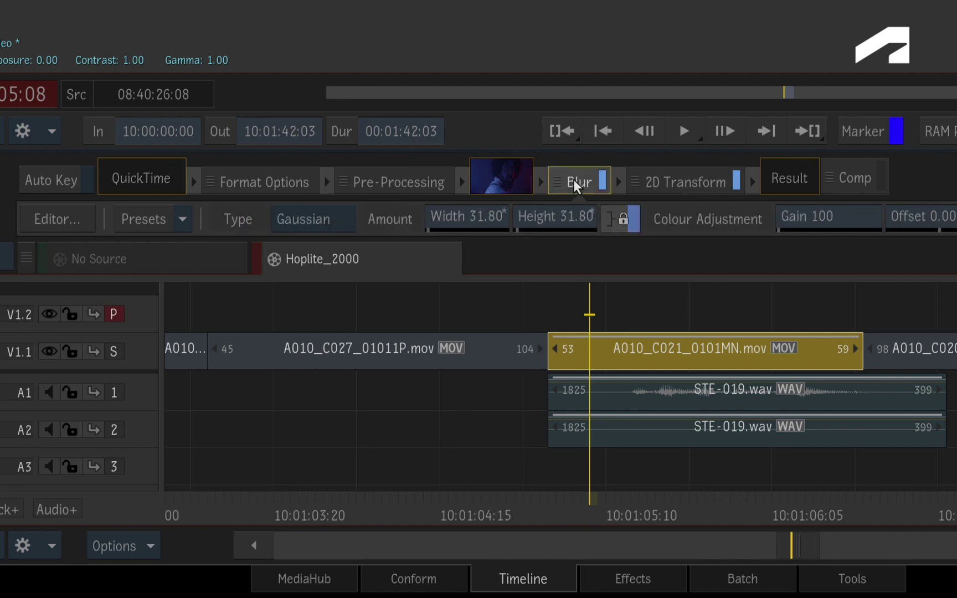
{"action": "left_click", "coordinate": [693, 186]}
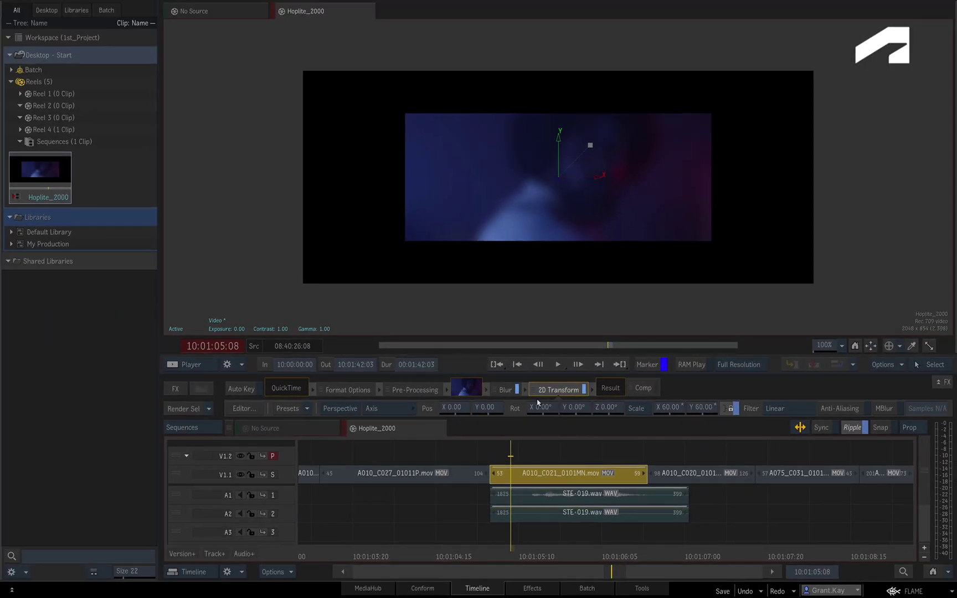
{"action": "left_click_drag", "start_coordinate": [535, 390], "coordinate": [486, 392]}
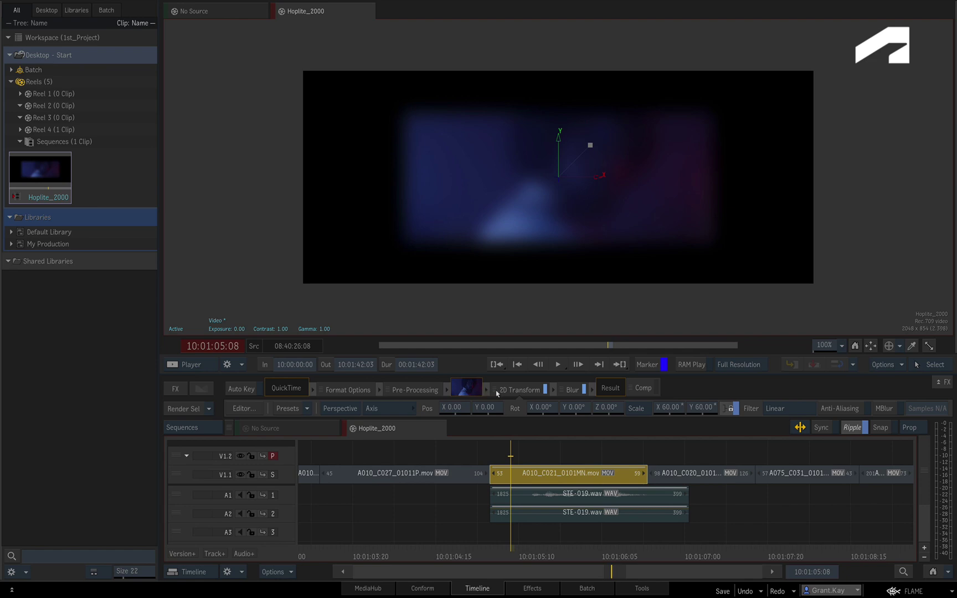
{"action": "left_click", "coordinate": [546, 390]}
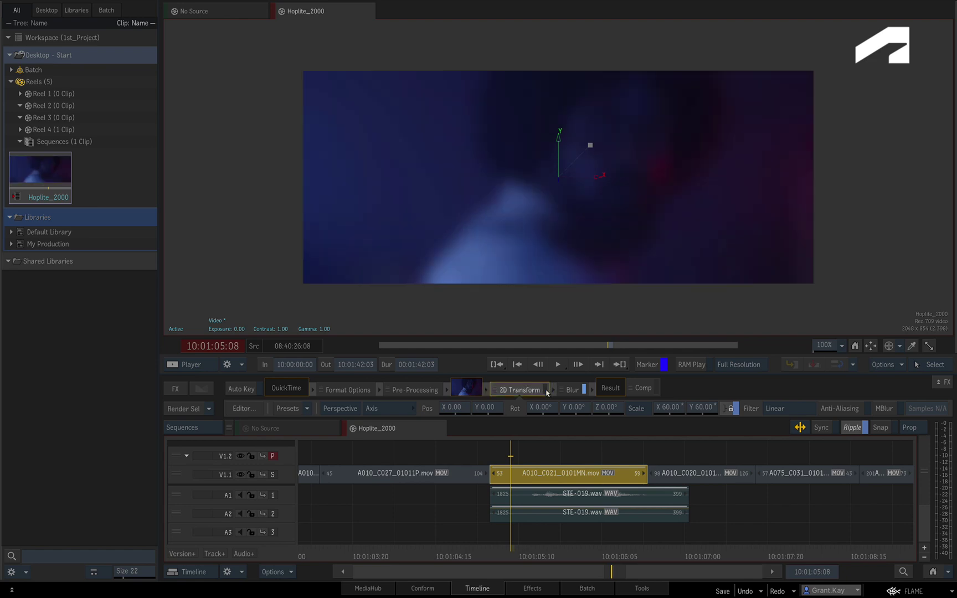
{"action": "left_click", "coordinate": [546, 391]}
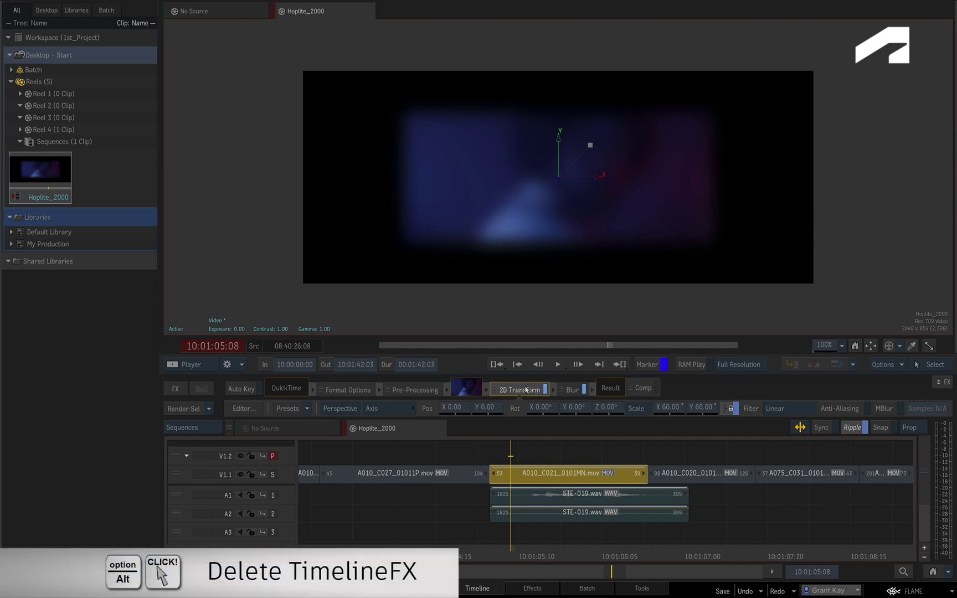
Step: Remove the 2D Transform from the pipeline, then undo with Ctrl+Z to restore it
{"action": "right_click", "coordinate": [526, 390]}
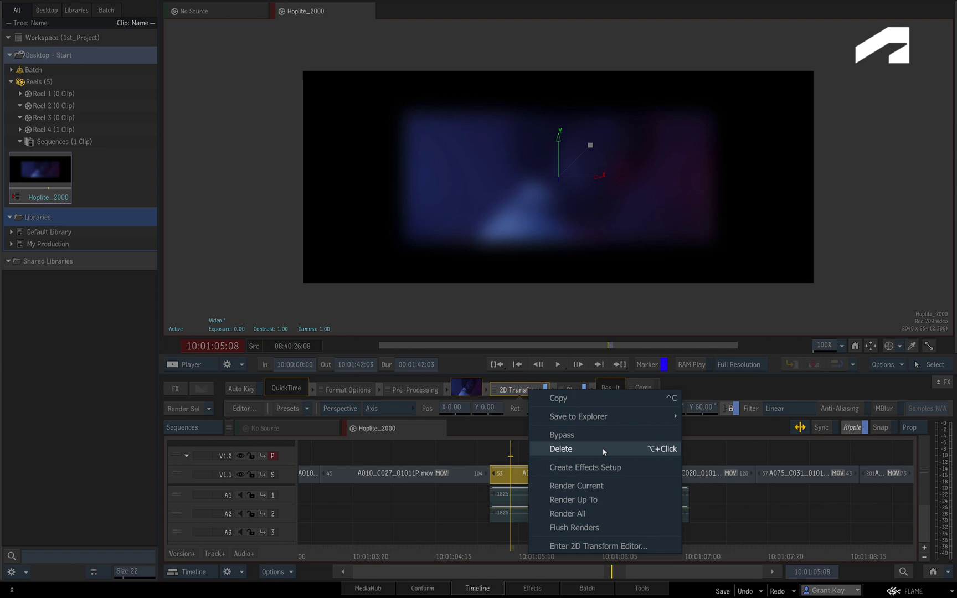
{"action": "left_click", "coordinate": [519, 391]}
{"action": "left_click_drag", "start_coordinate": [519, 392], "coordinate": [510, 595]}
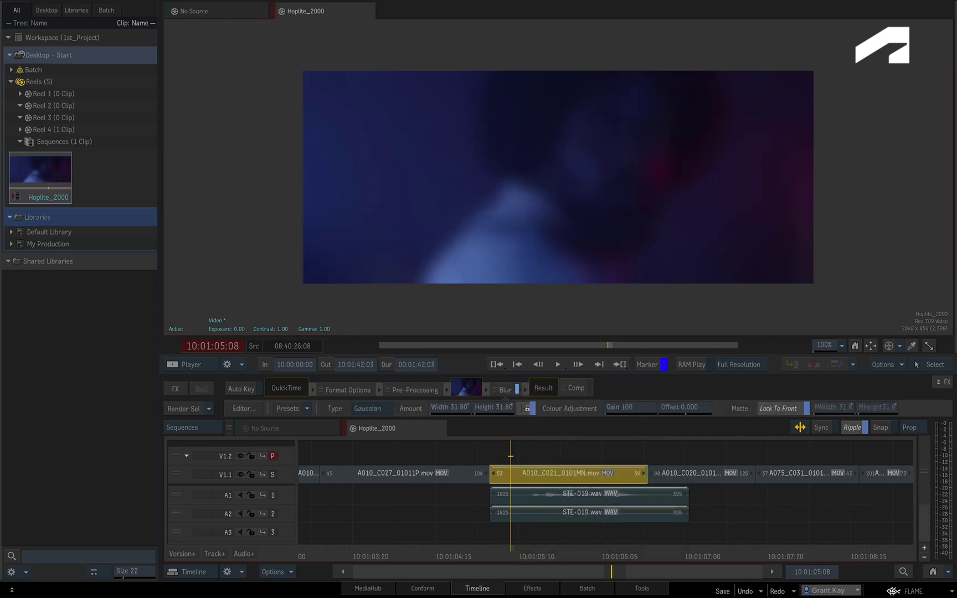
{"action": "key", "text": "ctrl+z"}
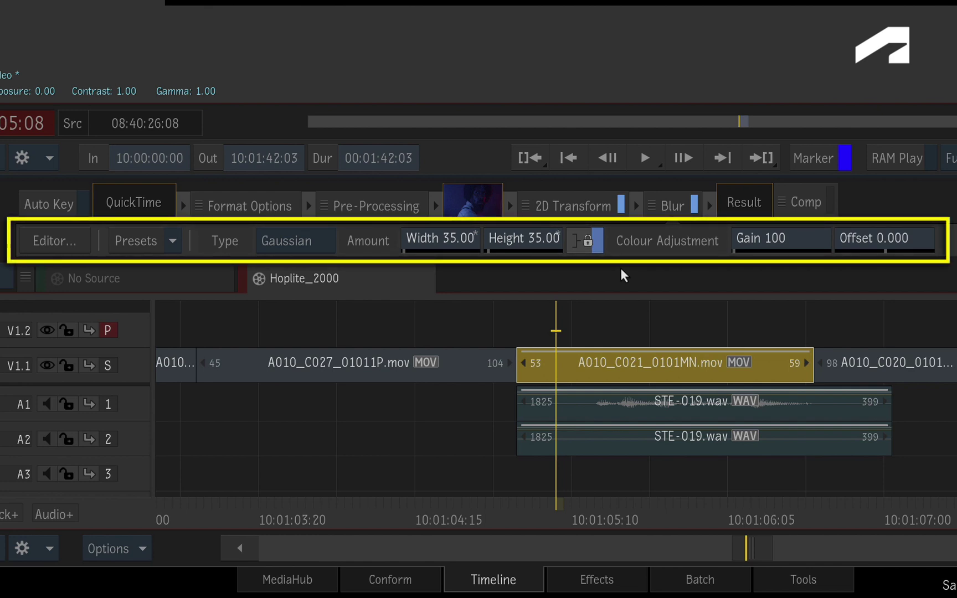
Step: Set the 2D Transform to 65% scale, 20° Y rotation and X position -96
{"action": "left_click", "coordinate": [568, 195]}
{"action": "left_click", "coordinate": [666, 206]}
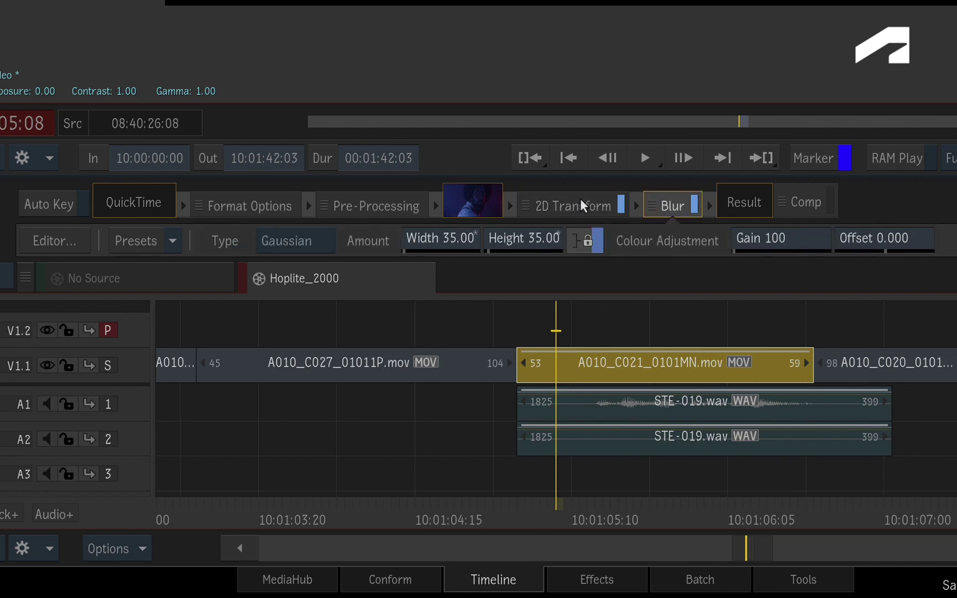
{"action": "left_click", "coordinate": [583, 204]}
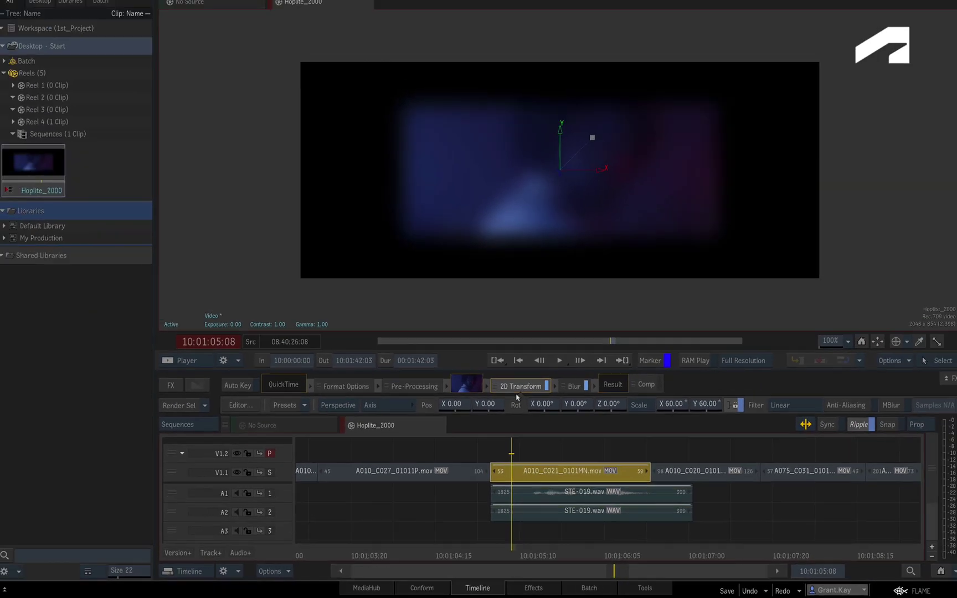
{"action": "left_click_drag", "start_coordinate": [709, 417], "coordinate": [705, 411]}
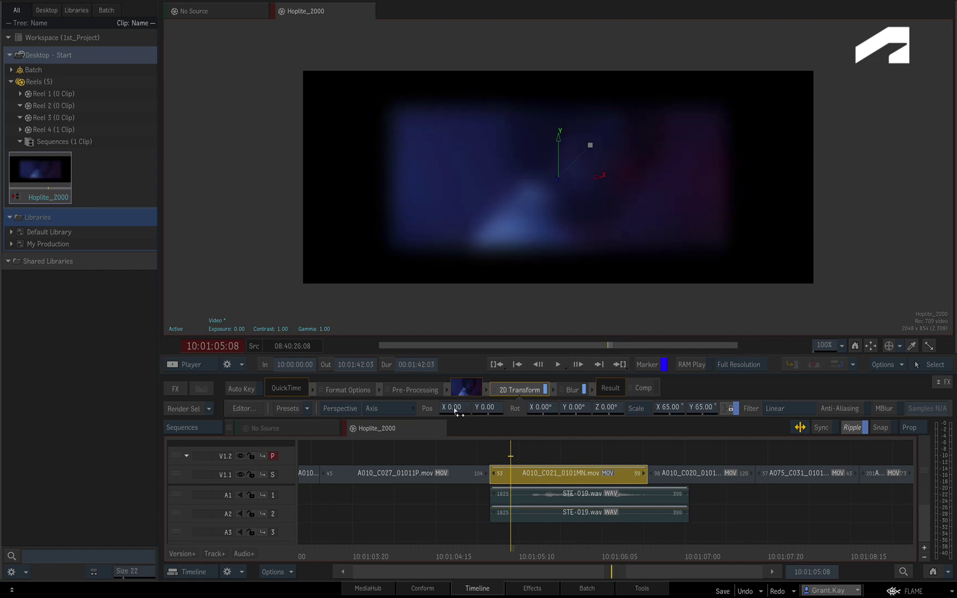
{"action": "left_click_drag", "start_coordinate": [455, 411], "coordinate": [364, 399]}
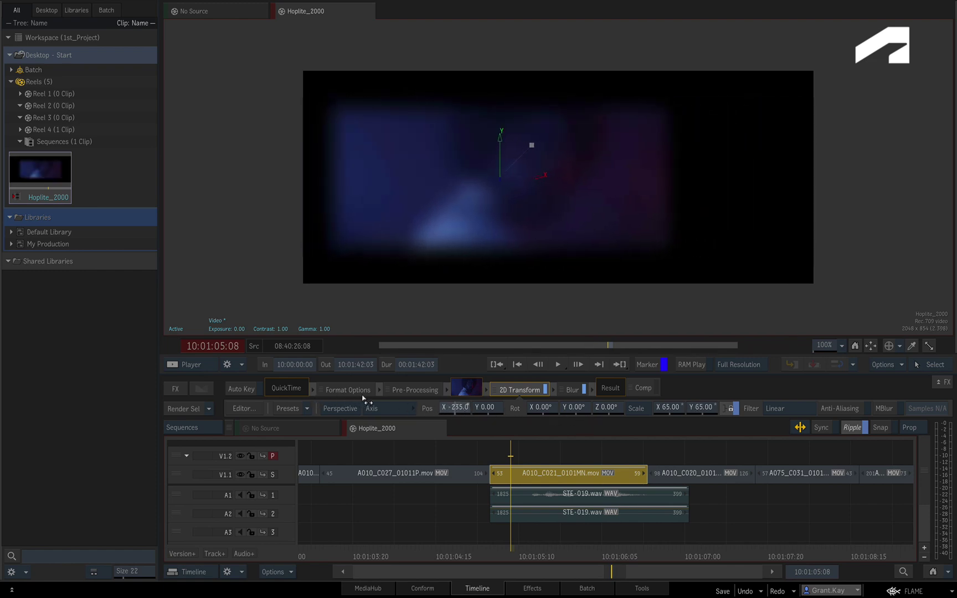
{"action": "left_click_drag", "start_coordinate": [566, 413], "coordinate": [587, 413]}
{"action": "left_click_drag", "start_coordinate": [470, 412], "coordinate": [524, 415]}
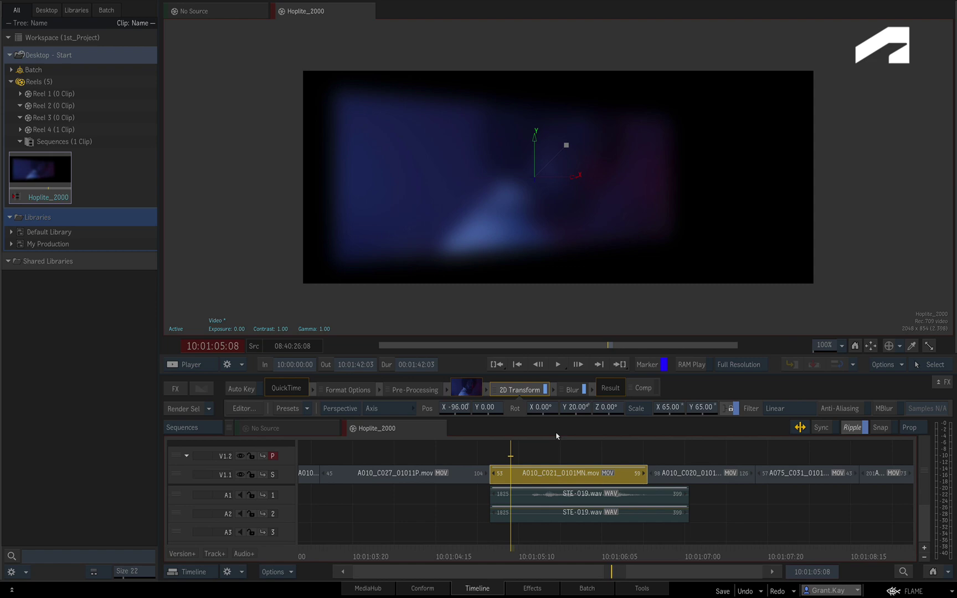
{"action": "left_click", "coordinate": [573, 389]}
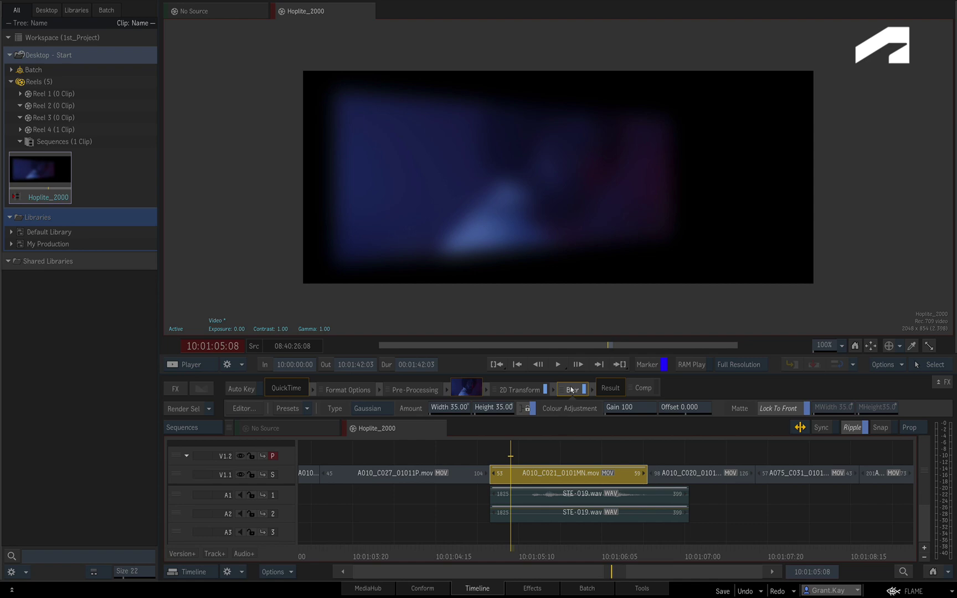
Step: Open the Effects page for A010_C021 and review its 2D Transform and Blur settings
{"action": "left_click", "coordinate": [549, 588]}
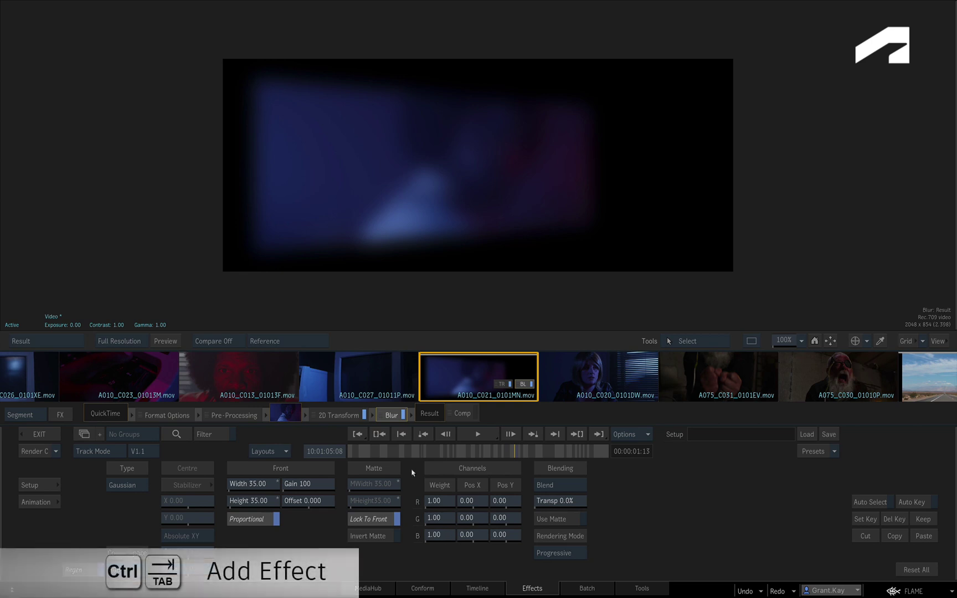
{"action": "left_click", "coordinate": [59, 415]}
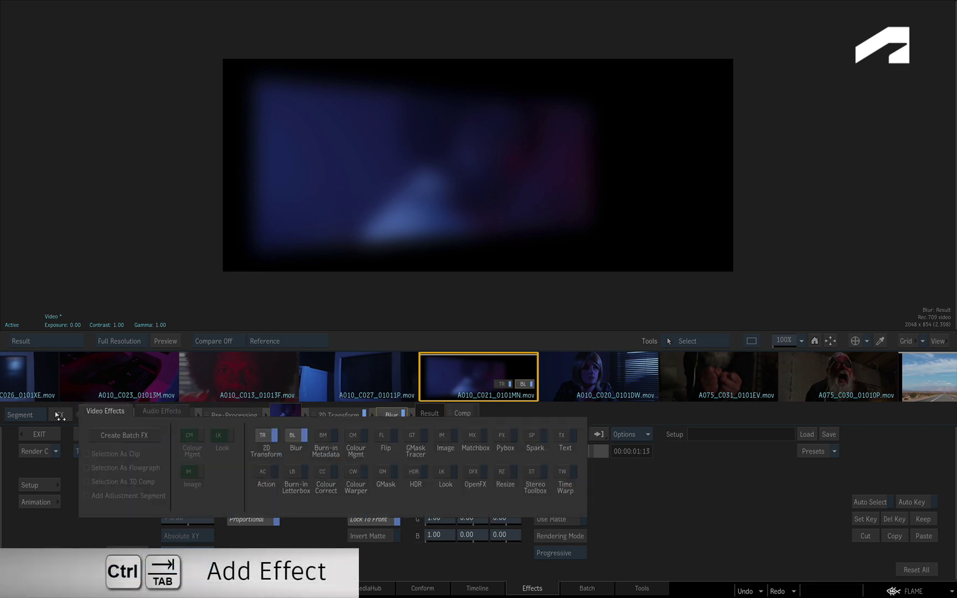
{"action": "left_click", "coordinate": [60, 416]}
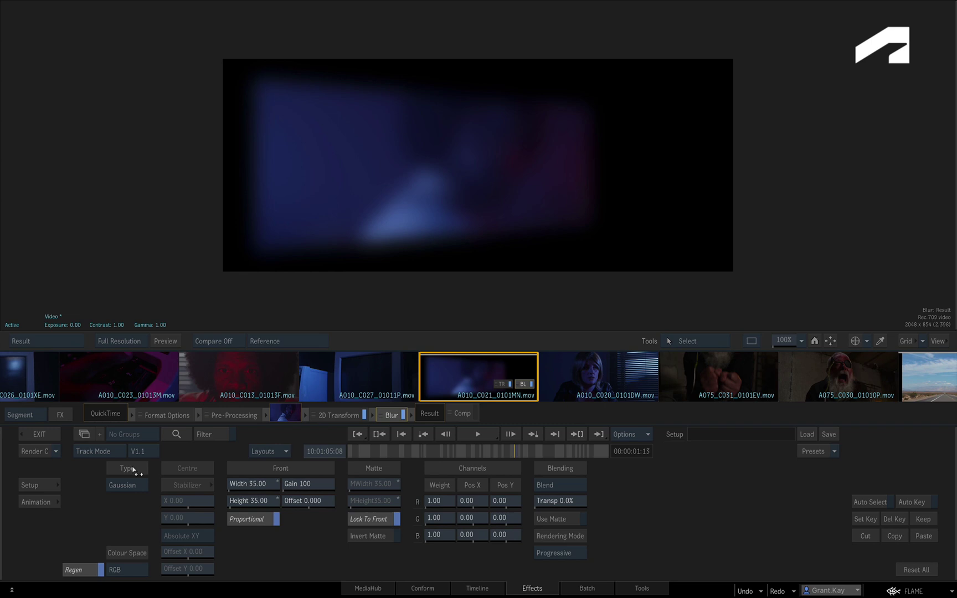
{"action": "left_click", "coordinate": [334, 416]}
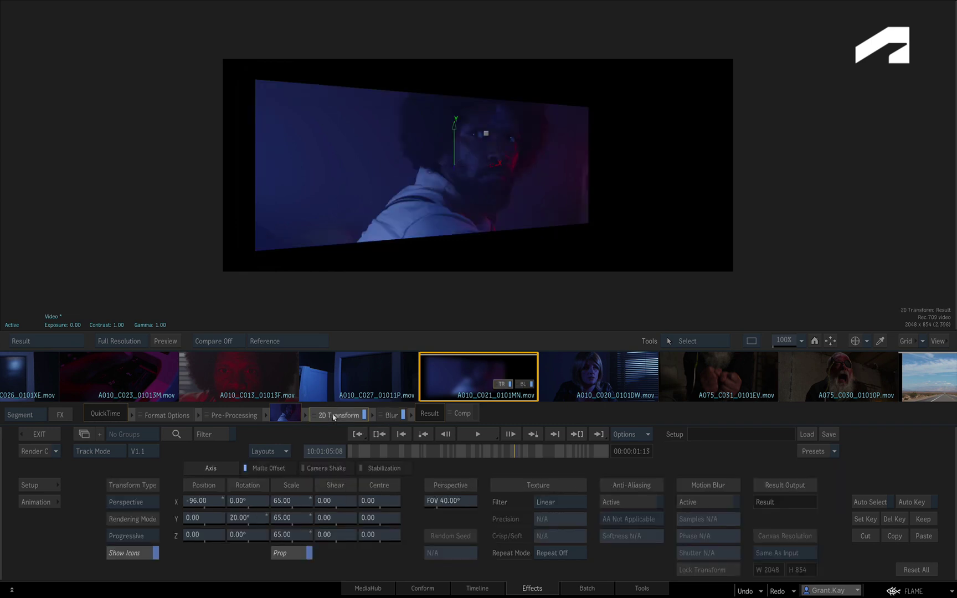
{"action": "left_click", "coordinate": [391, 415]}
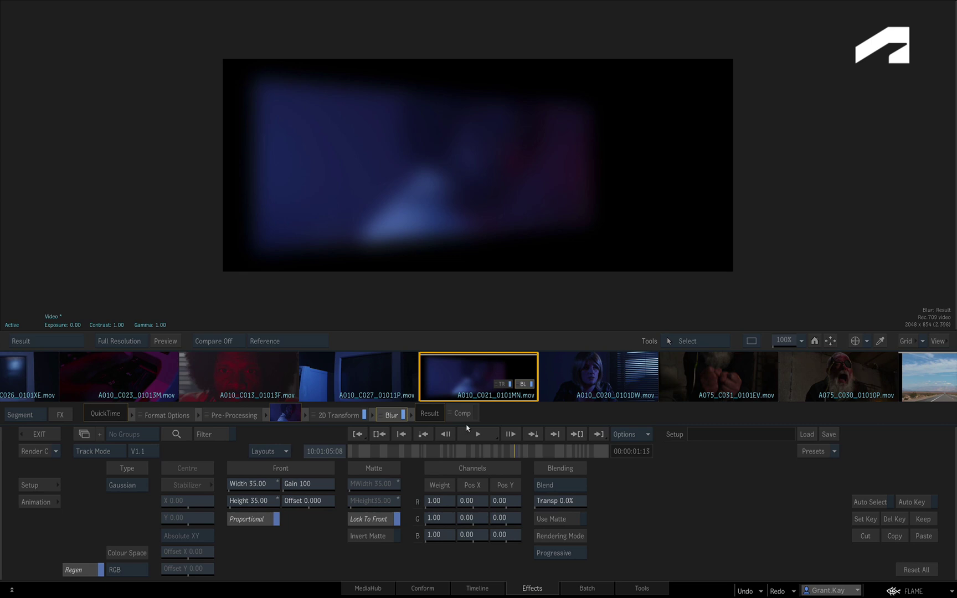
{"action": "left_click_drag", "start_coordinate": [484, 386], "coordinate": [467, 369]}
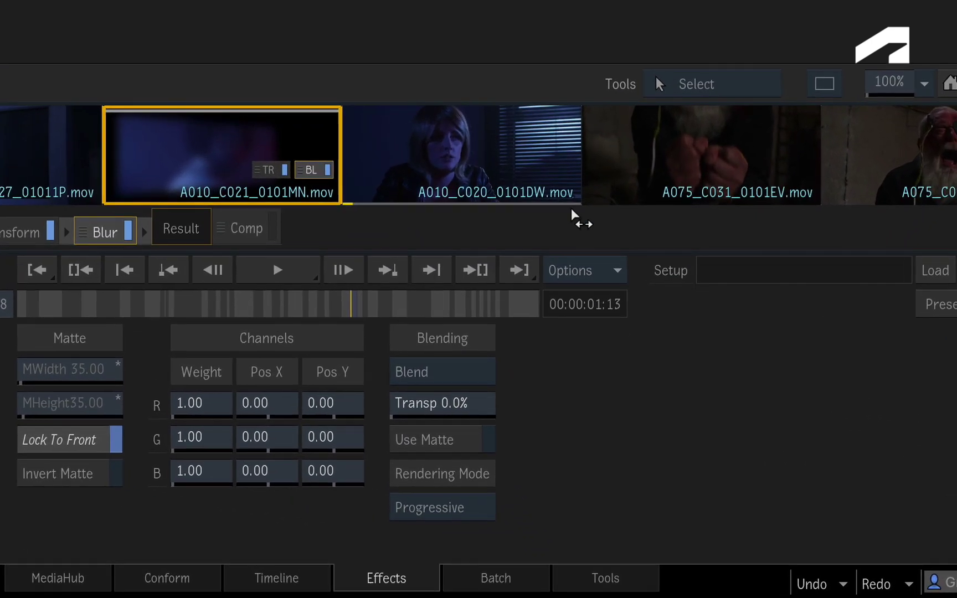
Step: Uncheck Show Storyboard Reel in the player Options menu to hide the clip thumbnails
{"action": "left_click", "coordinate": [637, 435]}
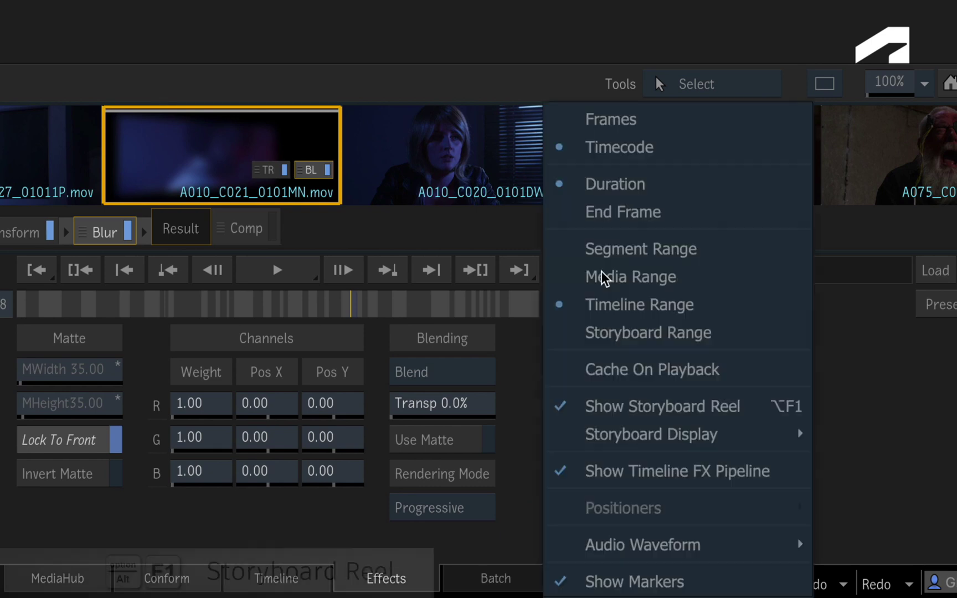
{"action": "left_click", "coordinate": [713, 409]}
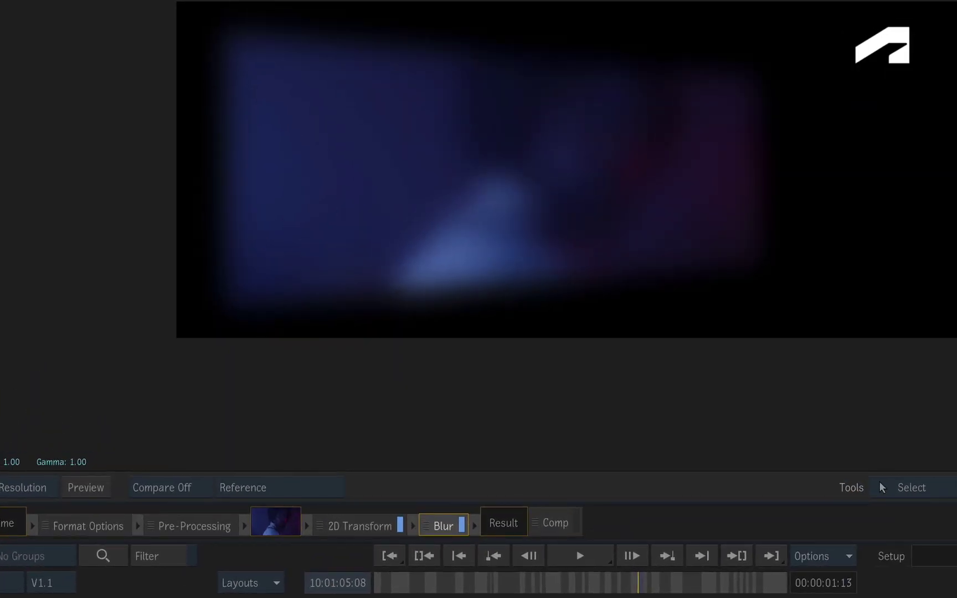
Step: Lower the Blur width and height to 26.20 and show the Result view with F4
{"action": "left_click", "coordinate": [332, 523]}
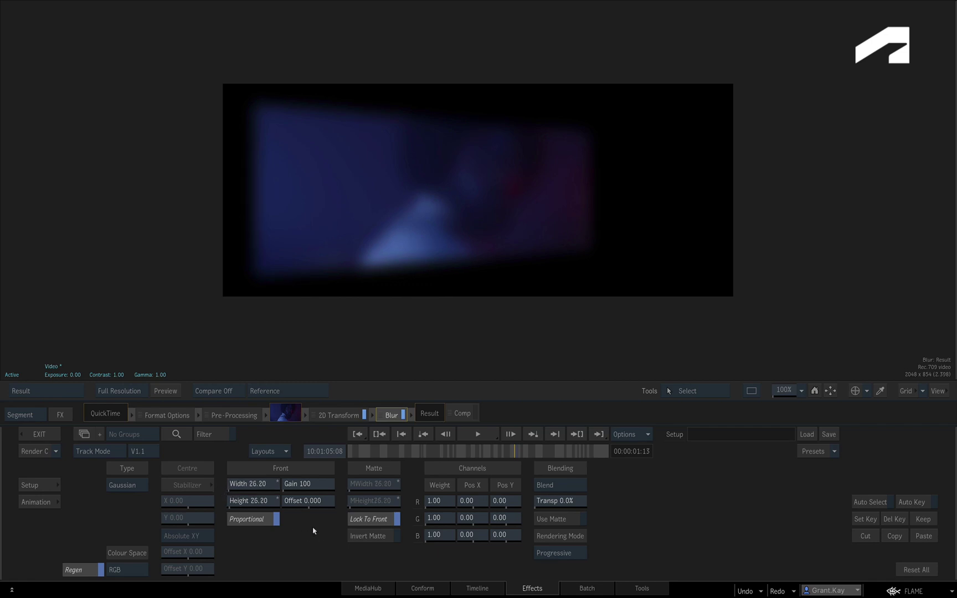
{"action": "key", "text": "F4"}
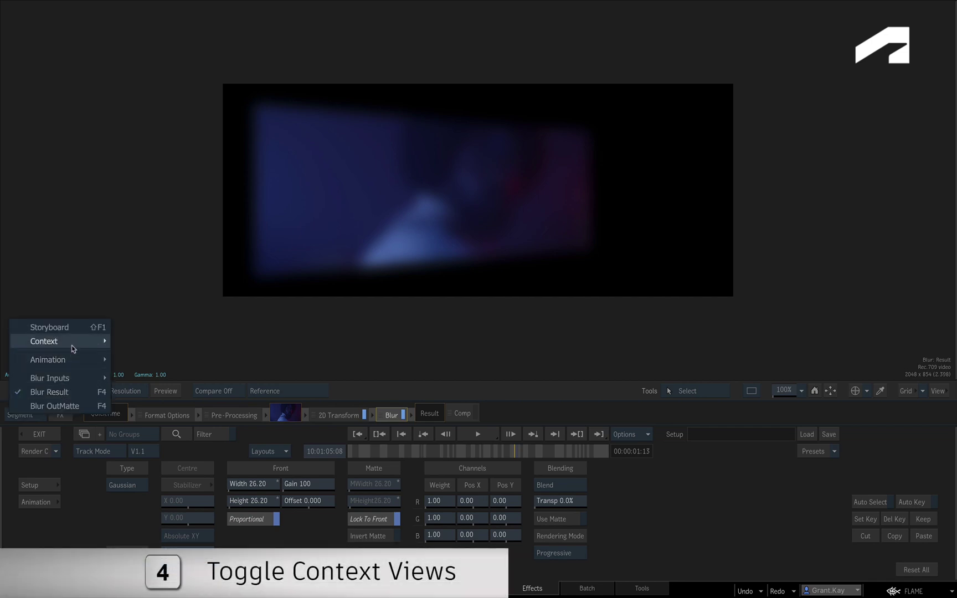
Step: Switch the viewer from the Blur result to the Primary Track context
{"action": "mouse_move", "coordinate": [75, 344]}
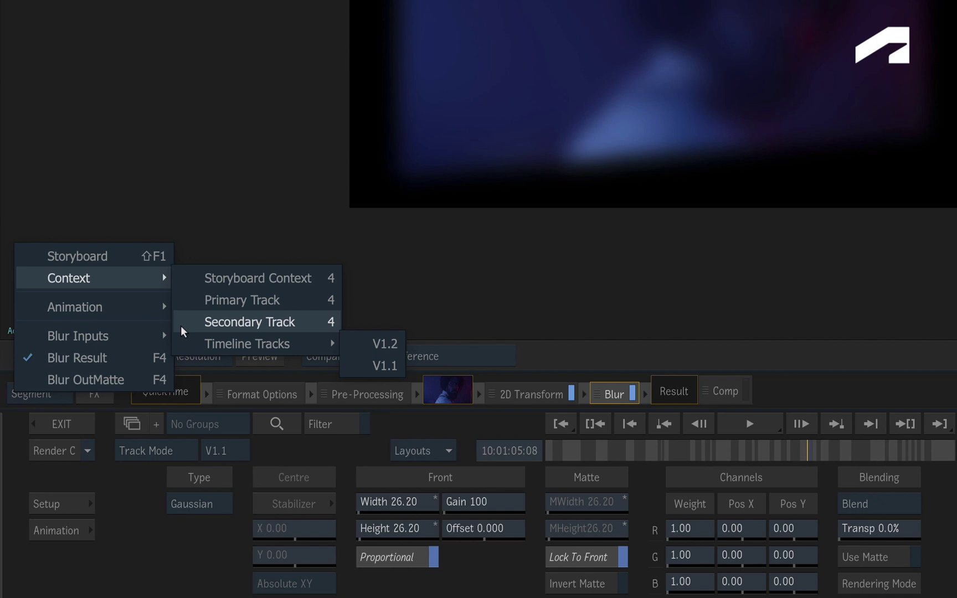
{"action": "left_click", "coordinate": [187, 302]}
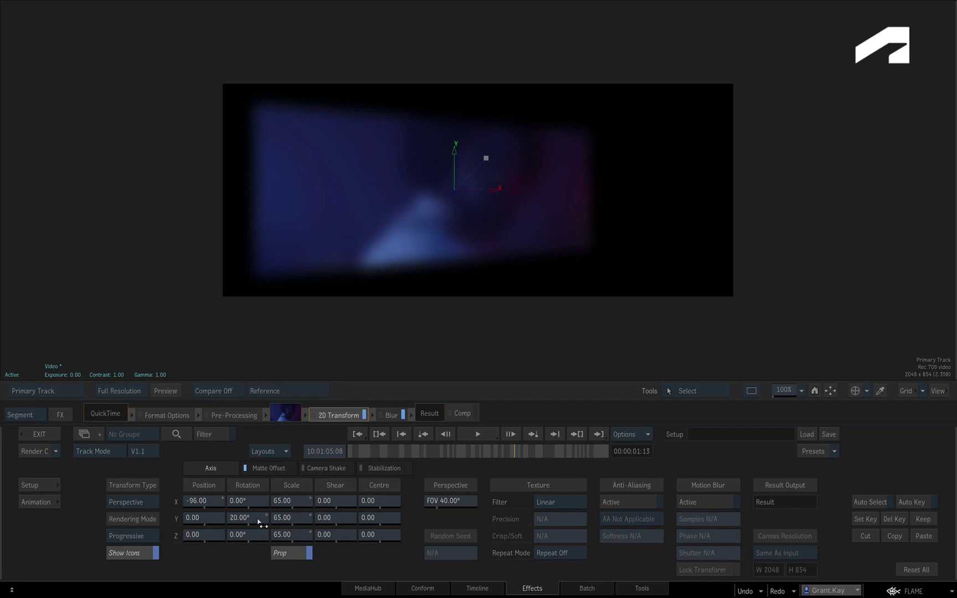
Step: Set the 2D Transform to Position X -34, Y rotation -20° and scale 66
{"action": "left_click_drag", "start_coordinate": [215, 500], "coordinate": [349, 509]}
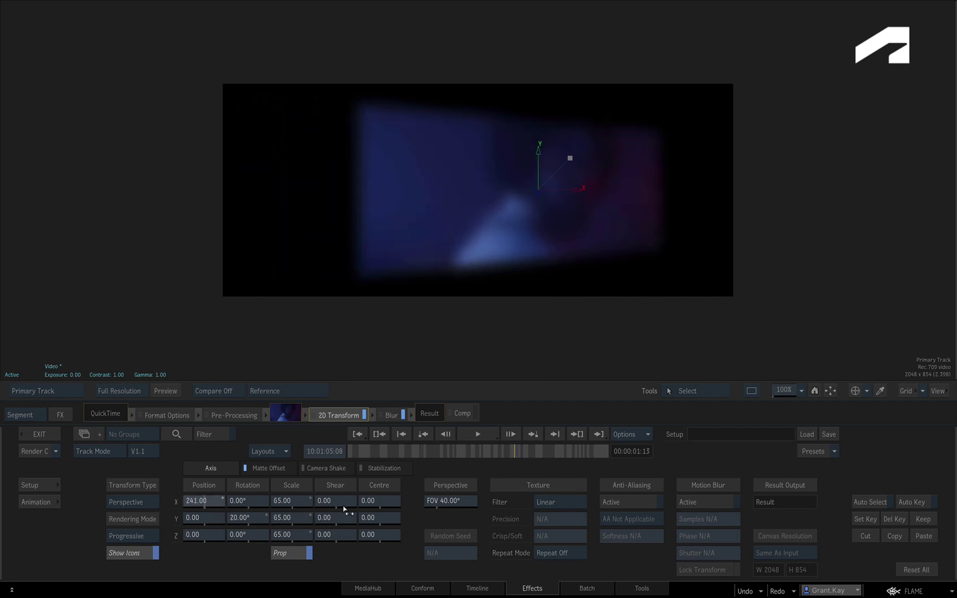
{"action": "left_click_drag", "start_coordinate": [250, 517], "coordinate": [88, 499]}
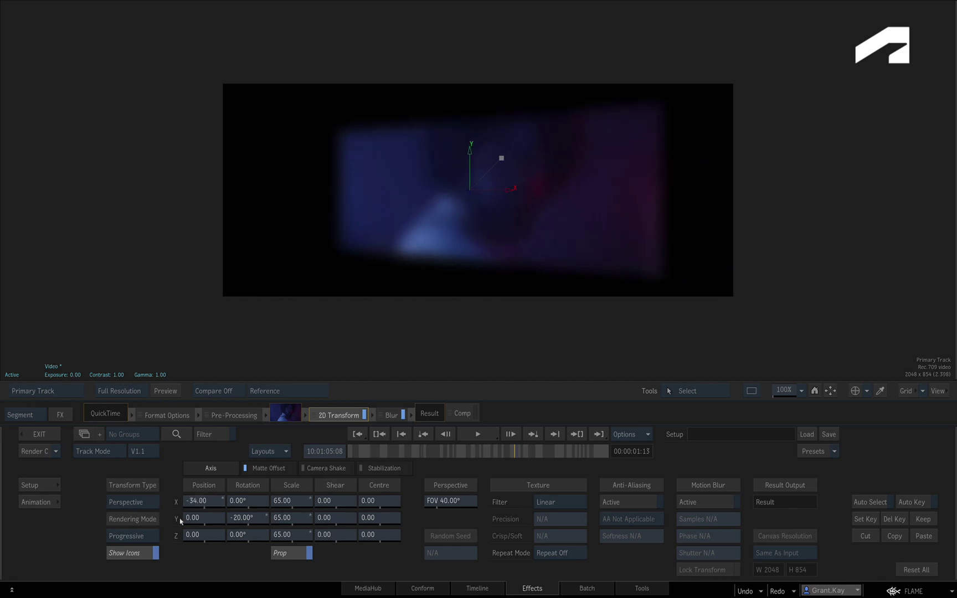
{"action": "mouse_move", "coordinate": [293, 502]}
{"action": "left_mouse_down"}
{"action": "mouse_move", "coordinate": [308, 502]}
{"action": "mouse_move", "coordinate": [288, 504]}
{"action": "mouse_move", "coordinate": [299, 504]}
{"action": "left_mouse_up"}
Step: Return to the Hoplite_2000 timeline, scrub the blurred clip, then go back to the Effects page
{"action": "left_click", "coordinate": [498, 591]}
{"action": "left_click_drag", "start_coordinate": [519, 556], "coordinate": [592, 555]}
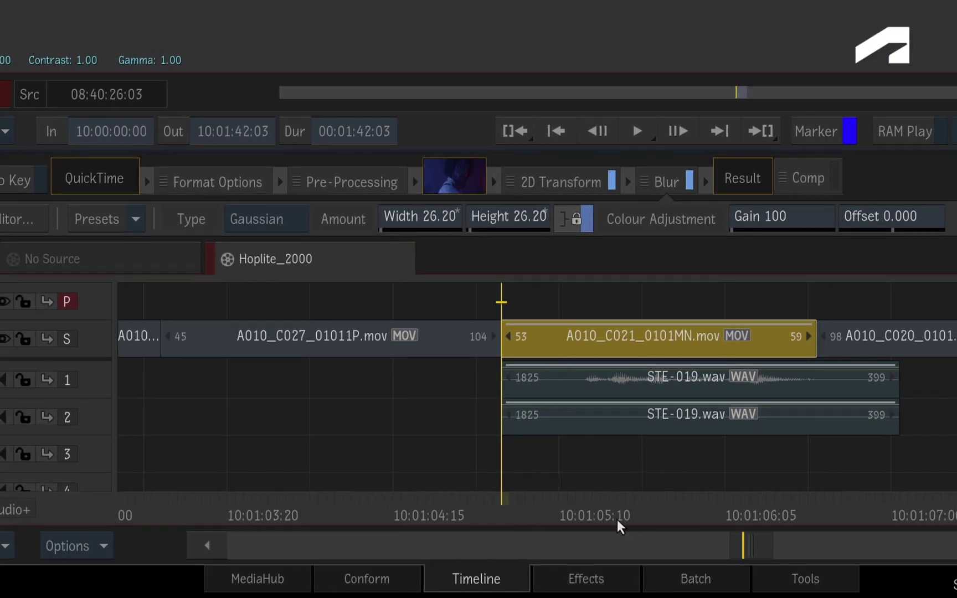
{"action": "left_click", "coordinate": [626, 582]}
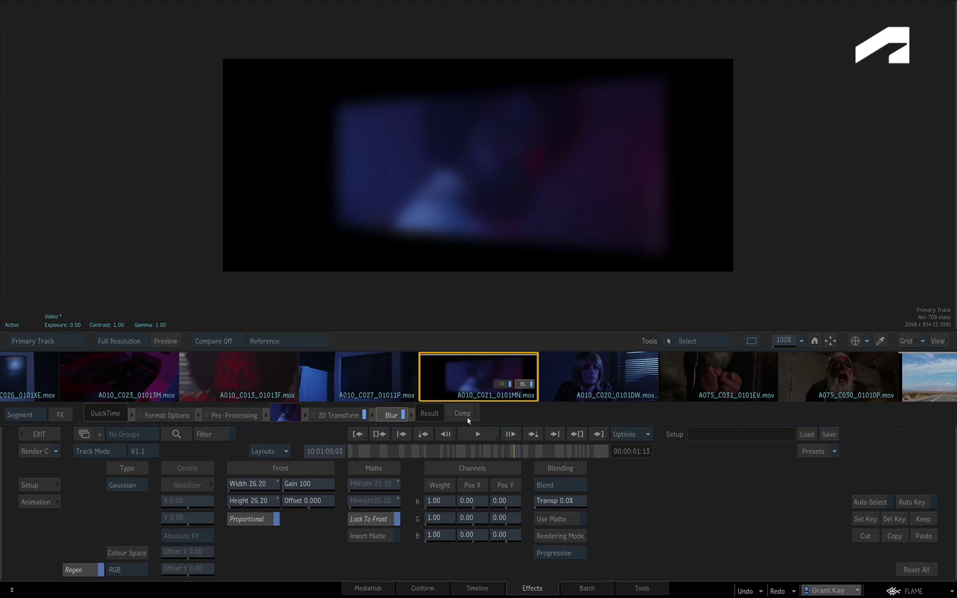
{"action": "left_click", "coordinate": [499, 588]}
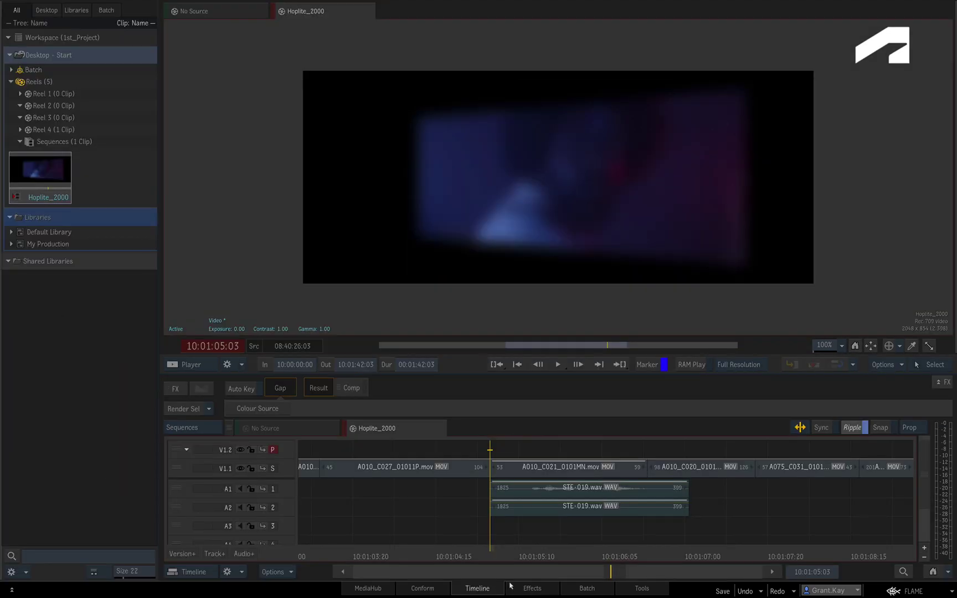
{"action": "left_click", "coordinate": [512, 472]}
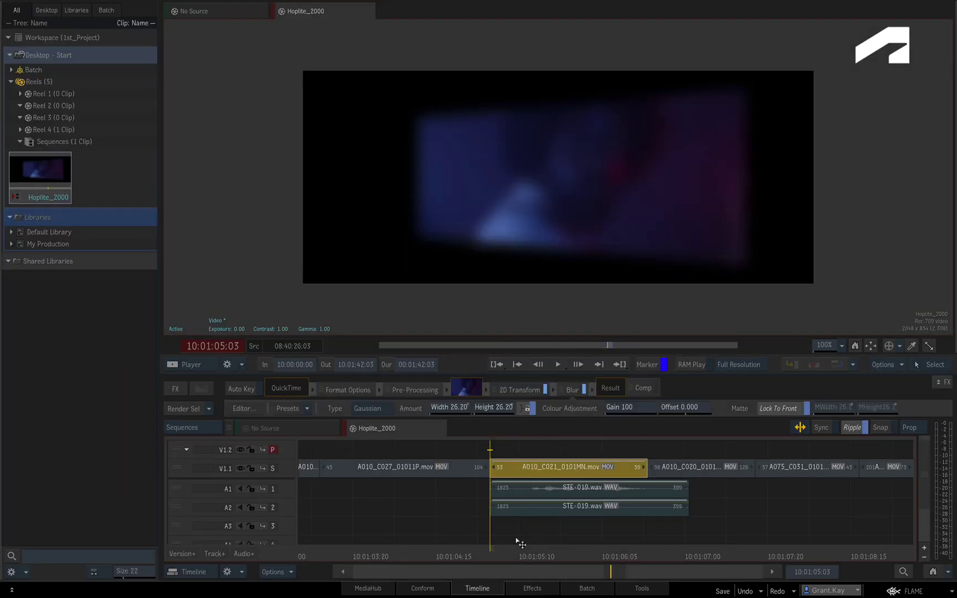
{"action": "left_click_drag", "start_coordinate": [531, 548], "coordinate": [492, 545]}
{"action": "key", "text": "space"}
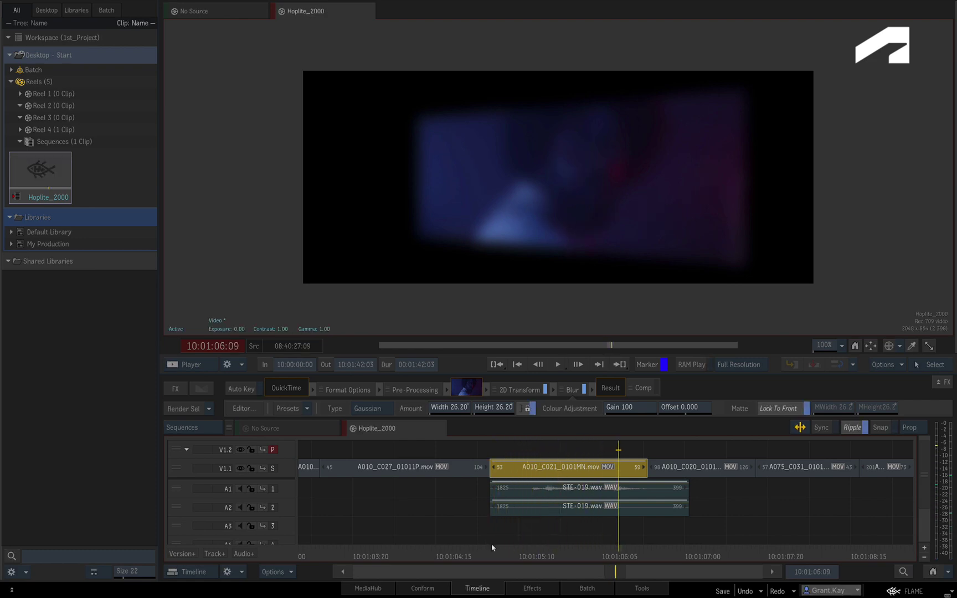
{"action": "left_click_drag", "start_coordinate": [609, 553], "coordinate": [513, 542]}
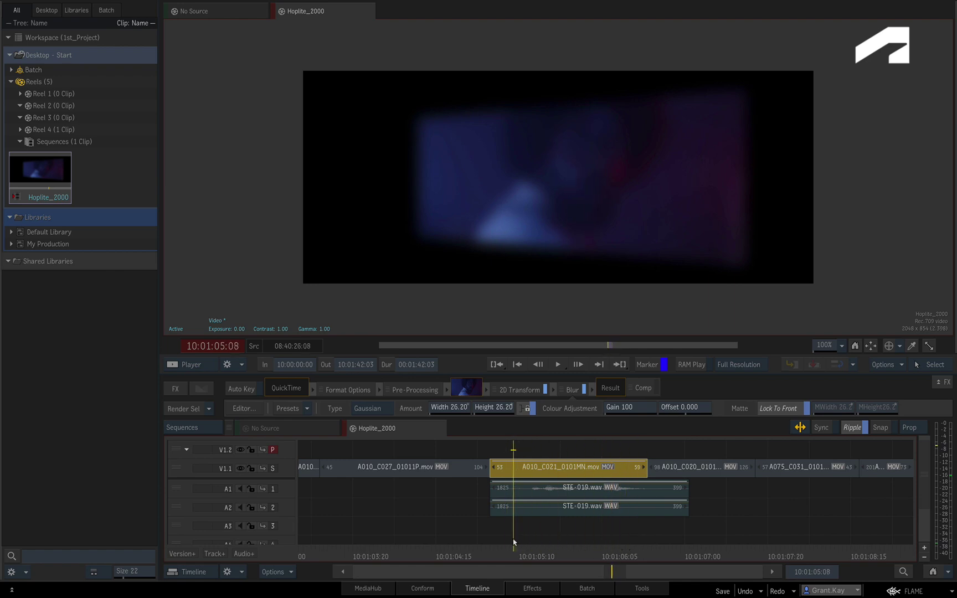
{"action": "key", "text": "Up"}
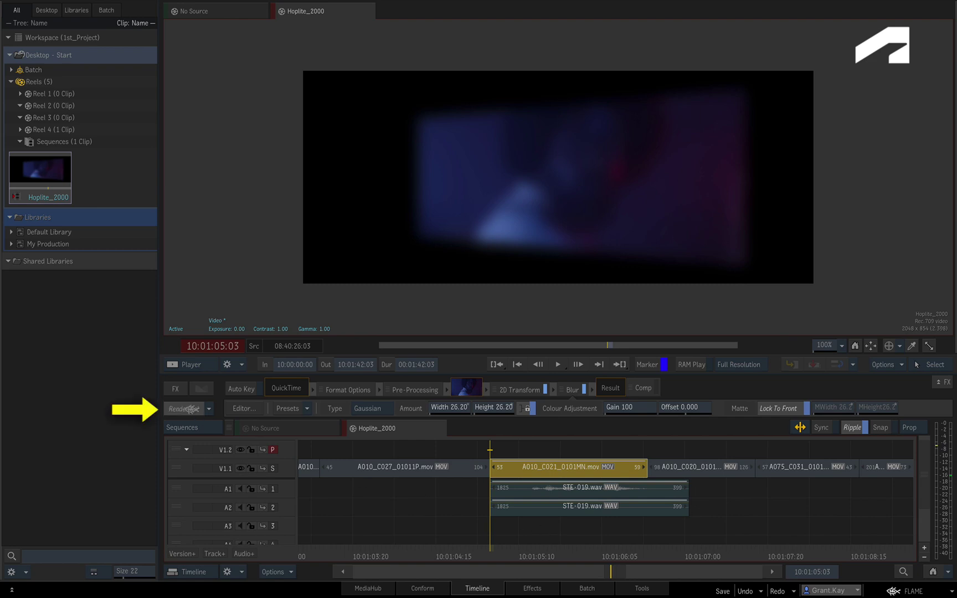
Step: Render the A010_C021_0101MN.mov segment's blur and transform effects, check it, and select the Blur effect
{"action": "left_click", "coordinate": [186, 409]}
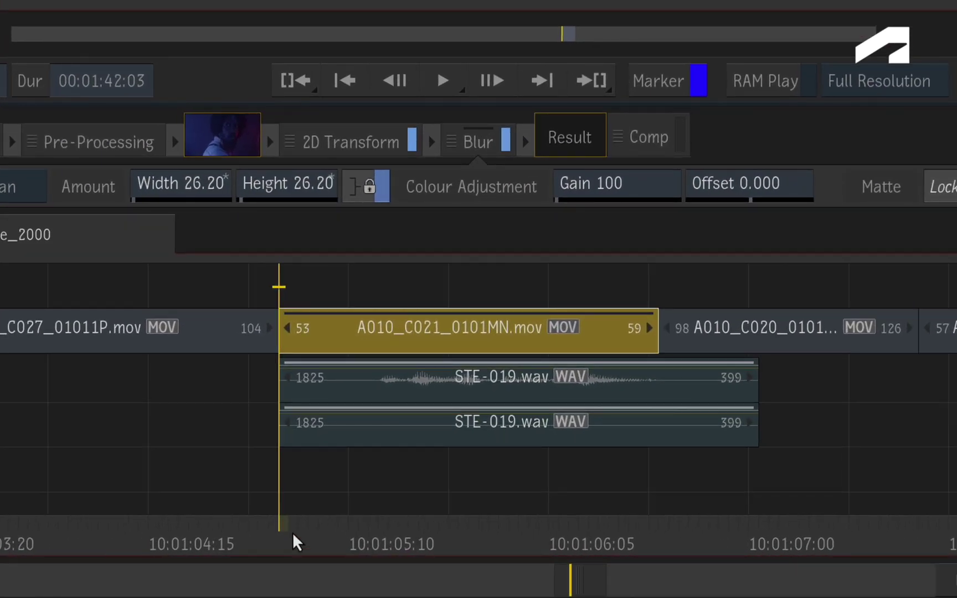
{"action": "left_click_drag", "start_coordinate": [297, 542], "coordinate": [364, 487]}
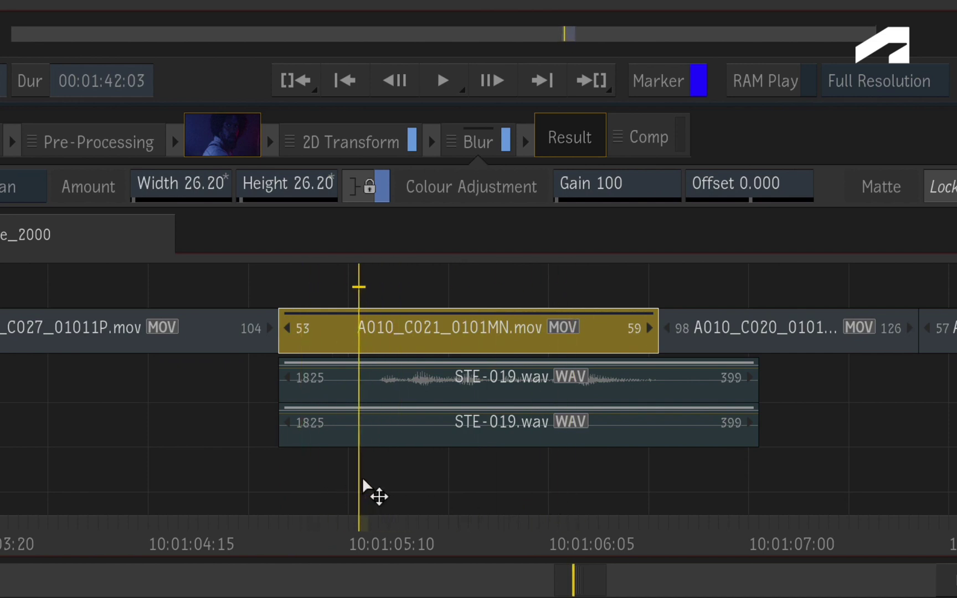
{"action": "left_click", "coordinate": [488, 147]}
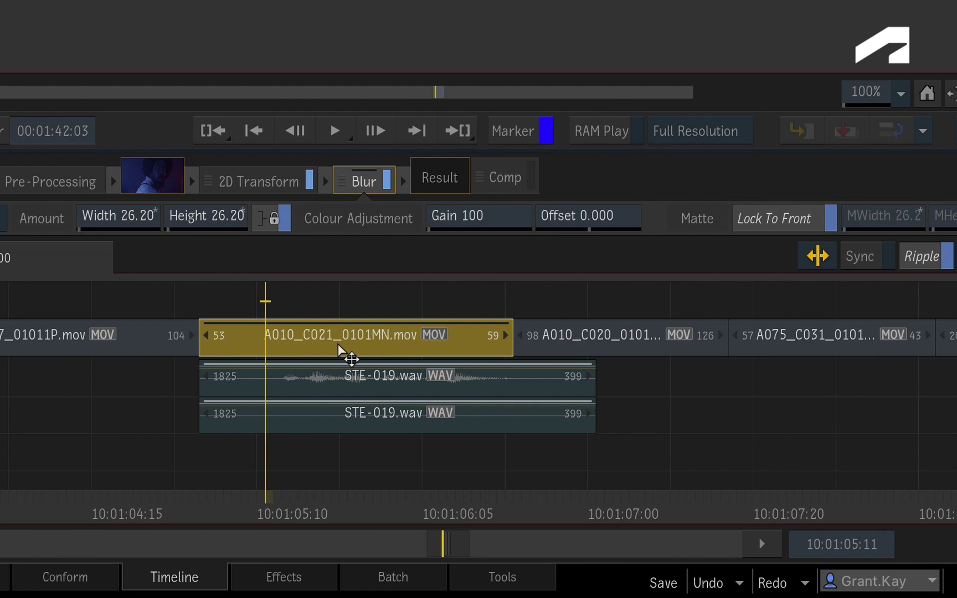
Step: Flush the cached renders of A010_C021_0101MN.mov and scrub to 10:01:05:08 to check the frames
{"action": "right_click", "coordinate": [241, 343]}
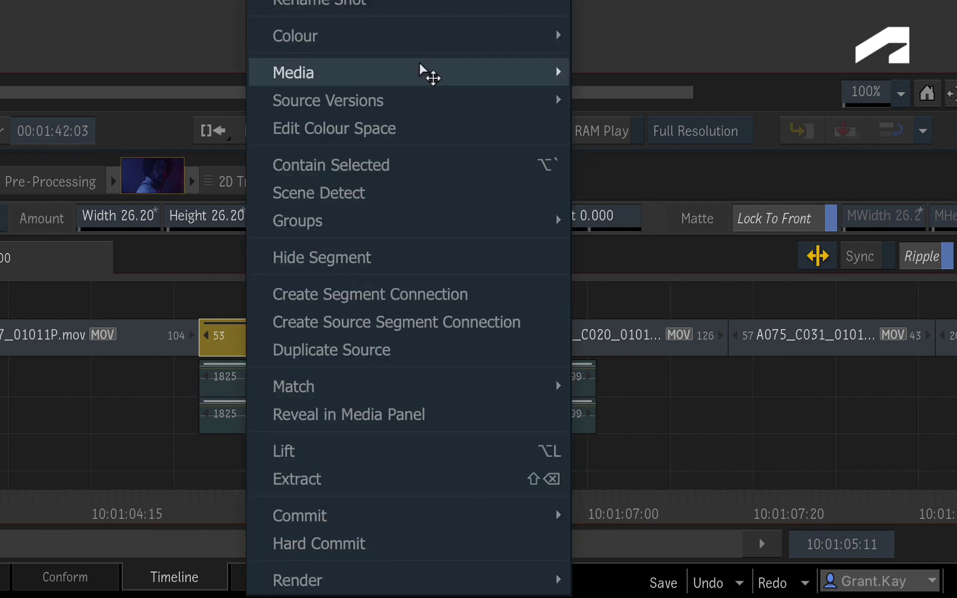
{"action": "mouse_move", "coordinate": [421, 66]}
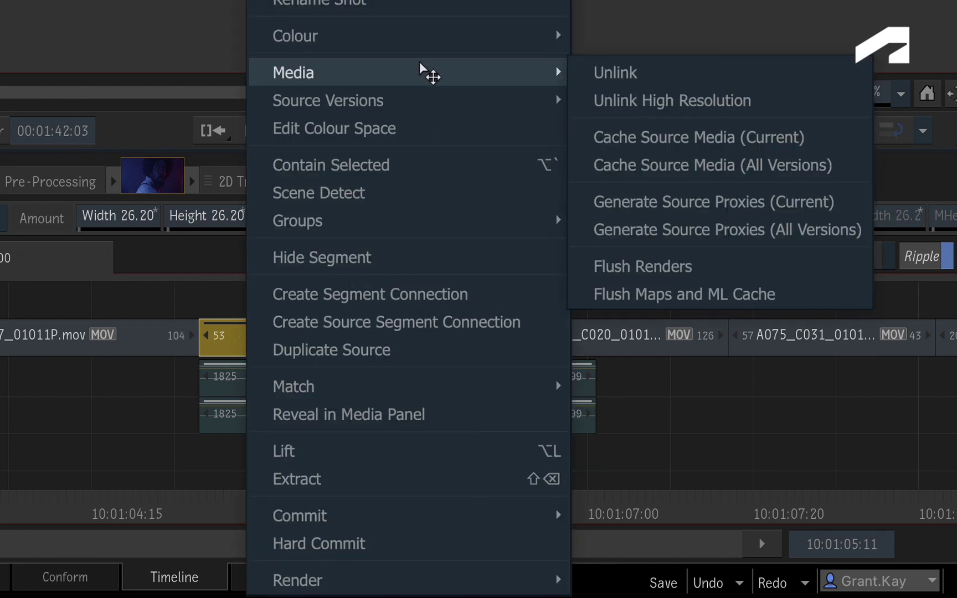
{"action": "left_click", "coordinate": [805, 265]}
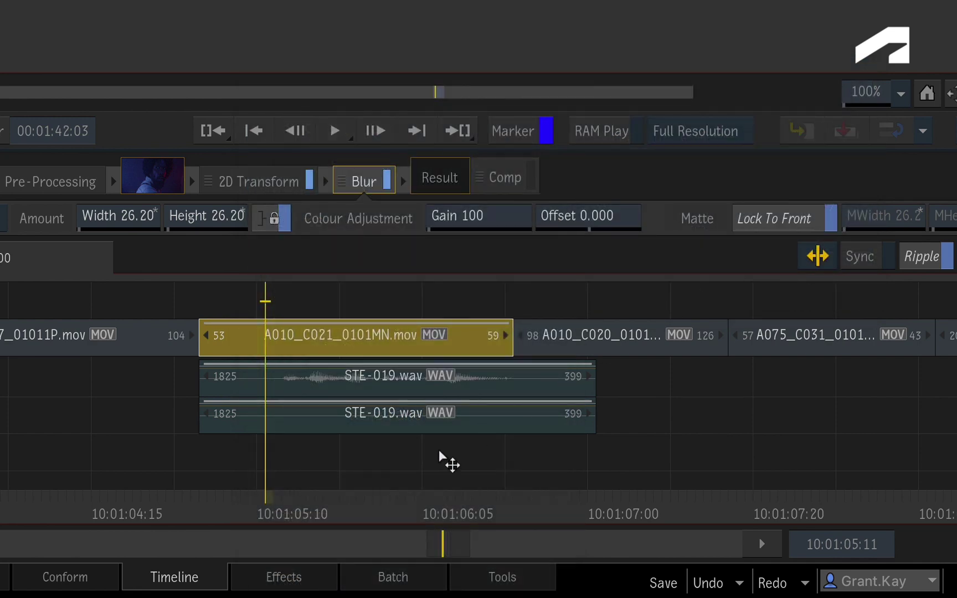
{"action": "mouse_move", "coordinate": [246, 507]}
{"action": "left_mouse_down"}
{"action": "mouse_move", "coordinate": [363, 498]}
{"action": "mouse_move", "coordinate": [261, 497]}
{"action": "left_mouse_up"}
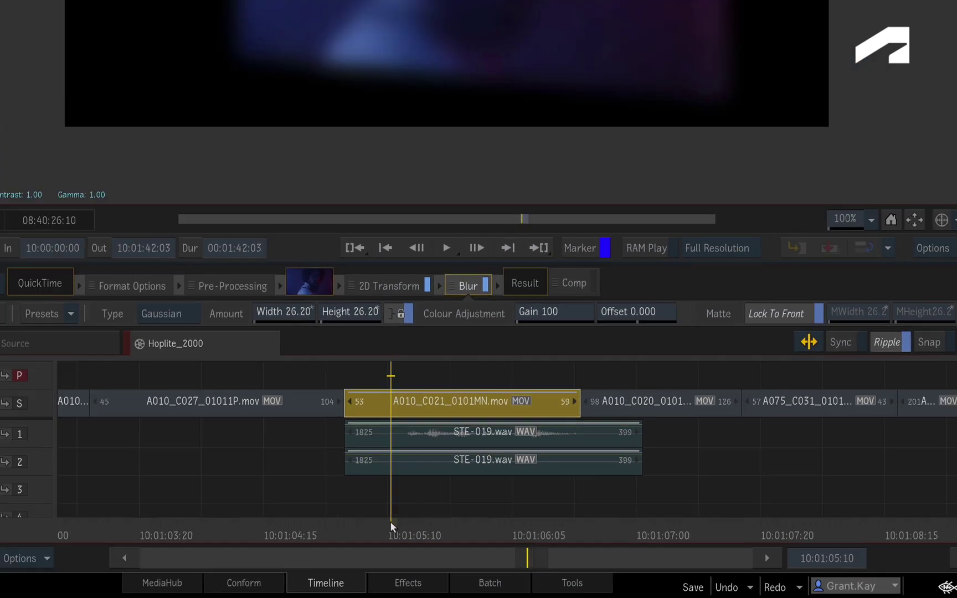
{"action": "mouse_move", "coordinate": [389, 521]}
{"action": "left_mouse_down"}
{"action": "mouse_move", "coordinate": [373, 524]}
{"action": "mouse_move", "coordinate": [382, 530]}
{"action": "left_mouse_up"}
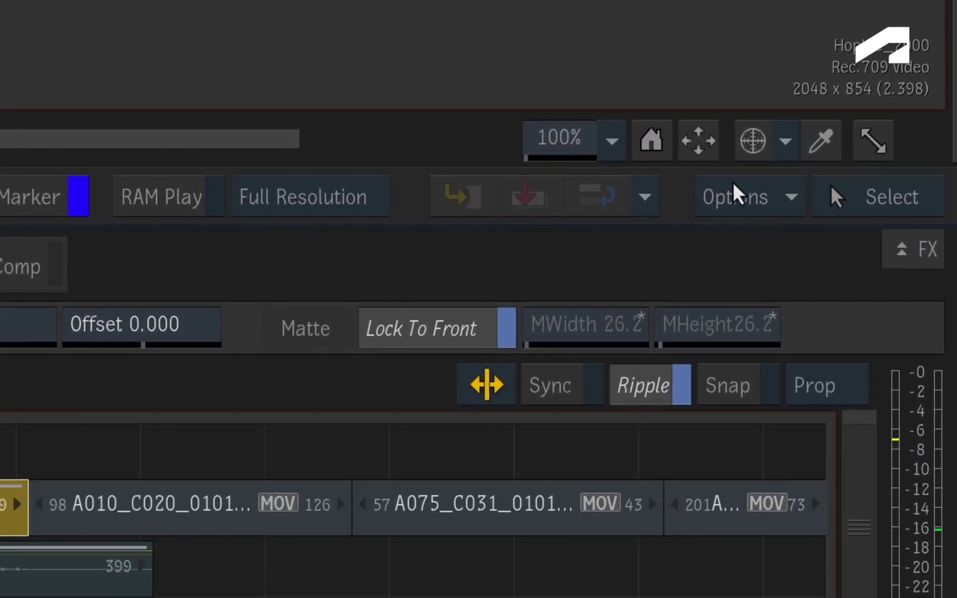
Step: Enable Cache On Playback in the player options and review frames around 10:01:05
{"action": "left_click", "coordinate": [737, 196]}
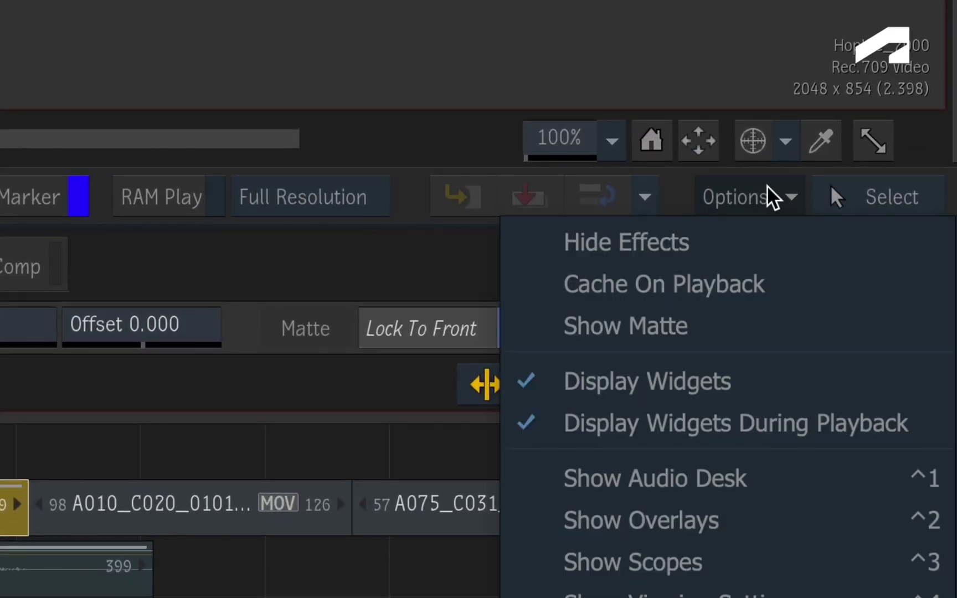
{"action": "left_click", "coordinate": [816, 288]}
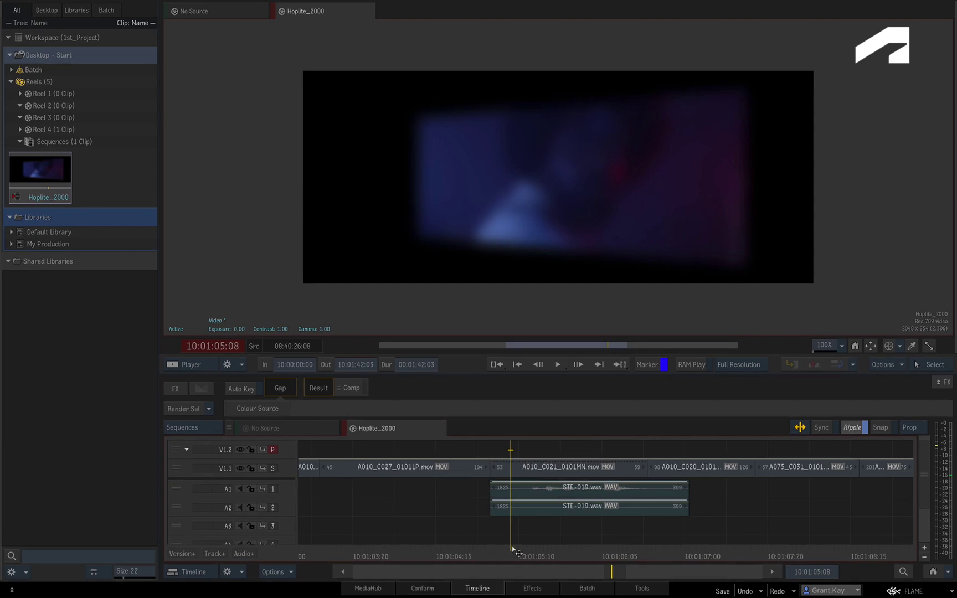
{"action": "left_click_drag", "start_coordinate": [515, 551], "coordinate": [540, 554]}
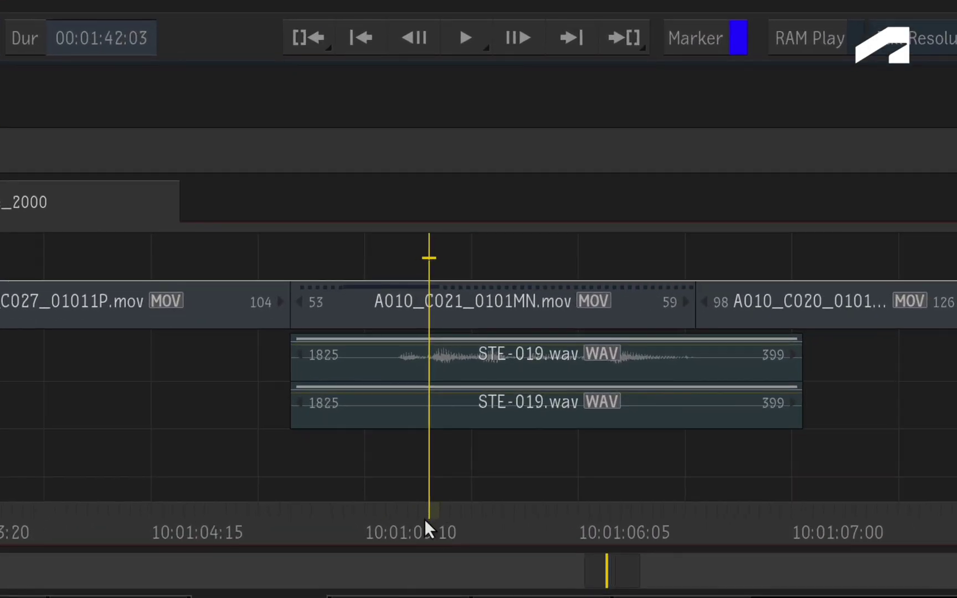
{"action": "left_click_drag", "start_coordinate": [426, 520], "coordinate": [308, 523]}
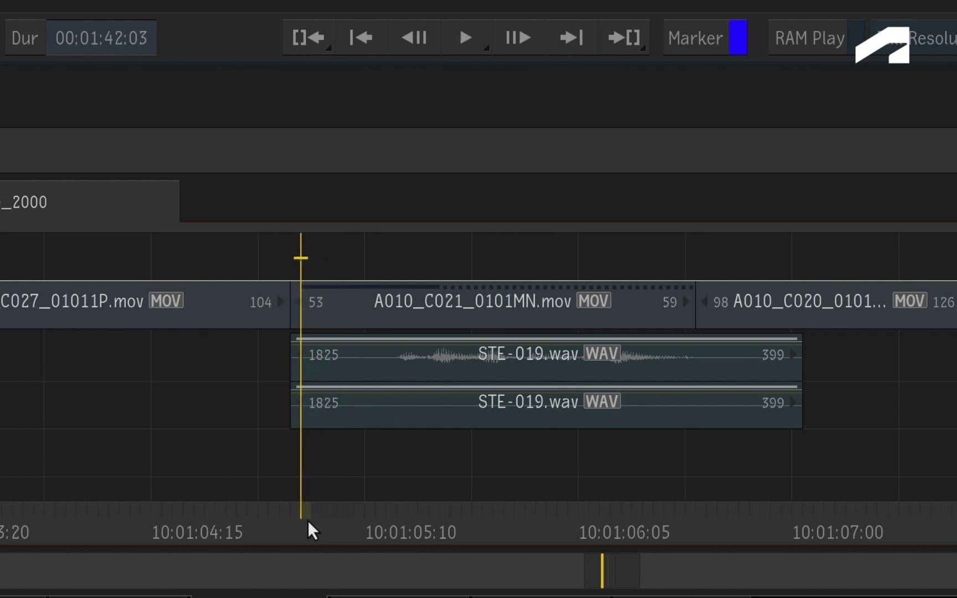
Step: Select the A010_C021_0101MN.mov clip and scrub through its blurred frames to cache them
{"action": "left_click", "coordinate": [344, 304]}
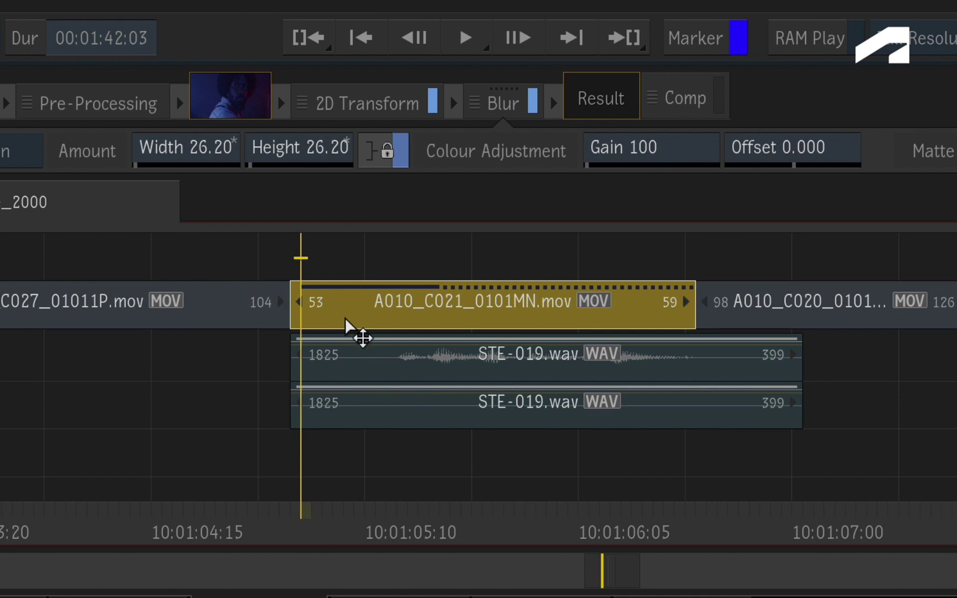
{"action": "left_click", "coordinate": [317, 522]}
{"action": "left_click_drag", "start_coordinate": [316, 522], "coordinate": [350, 498]}
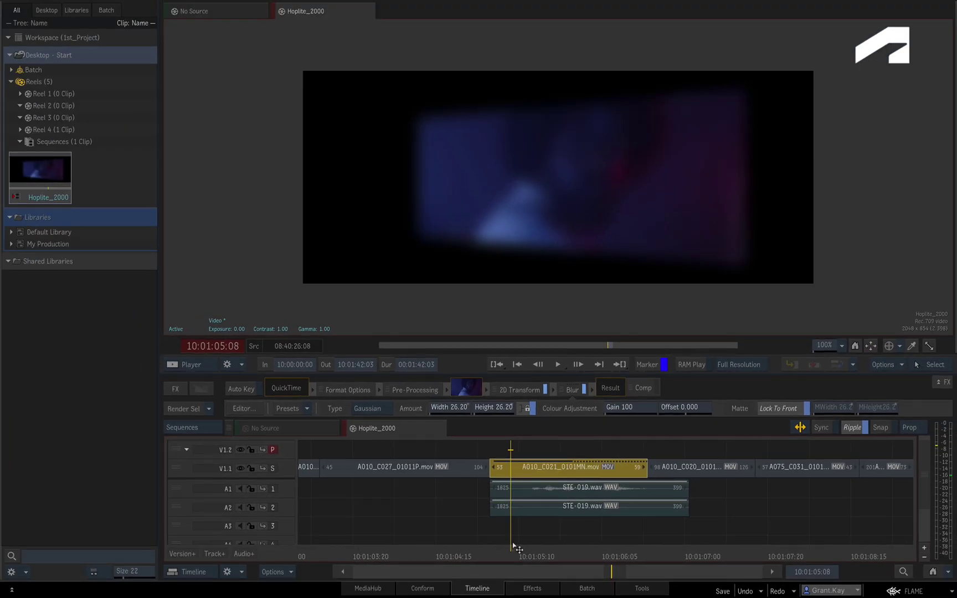
Step: Render the selected A010_C021_0101MN.mov clip with Render Sel, check it, and review the player options
{"action": "left_click", "coordinate": [187, 411]}
{"action": "mouse_move", "coordinate": [513, 552]}
{"action": "left_mouse_down"}
{"action": "mouse_move", "coordinate": [613, 552]}
{"action": "mouse_move", "coordinate": [513, 551]}
{"action": "left_mouse_up"}
{"action": "left_click", "coordinate": [903, 366]}
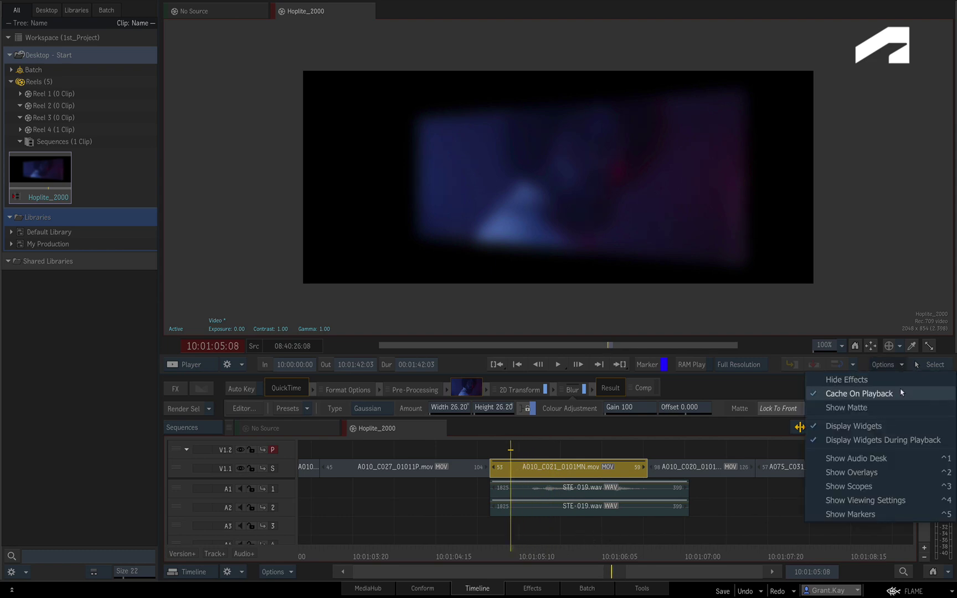
{"action": "left_click", "coordinate": [901, 392]}
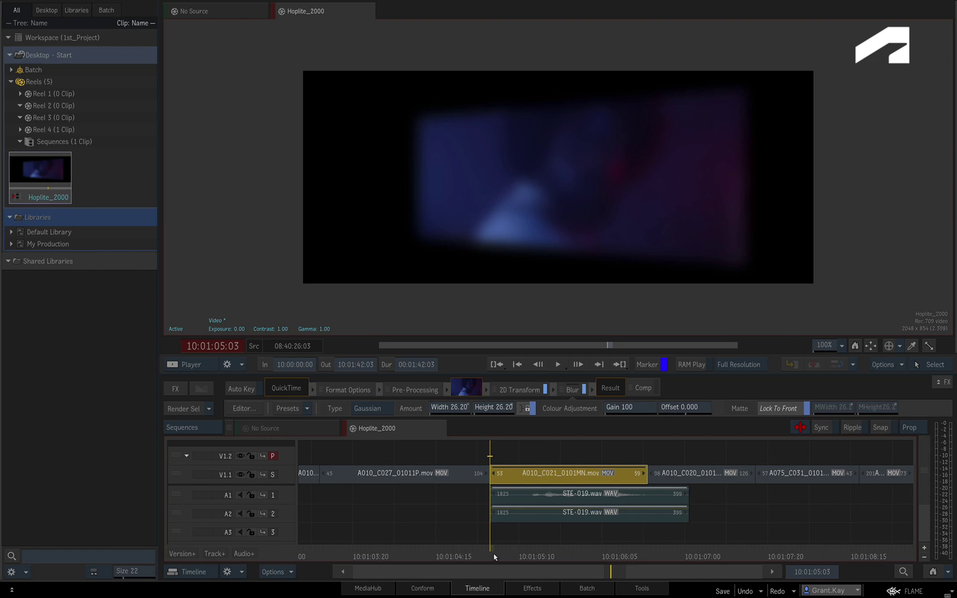
Step: Create a Gap segment on V1.2 ending near 10:01:07, after removing a misplaced one
{"action": "left_click", "coordinate": [494, 557]}
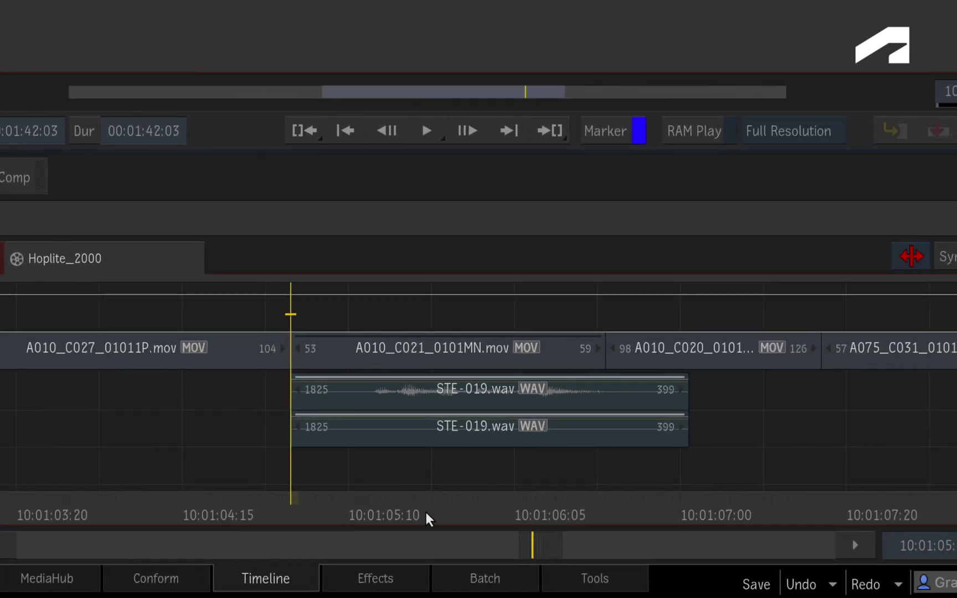
{"action": "left_click", "coordinate": [421, 318]}
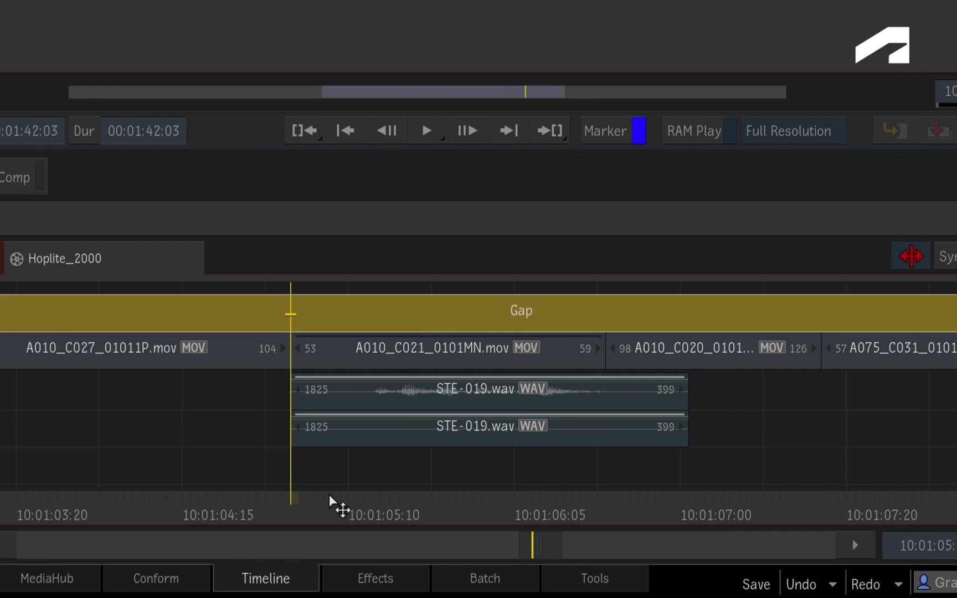
{"action": "left_click_drag", "start_coordinate": [307, 514], "coordinate": [651, 471]}
{"action": "key", "text": "x"}
{"action": "left_click", "coordinate": [538, 319]}
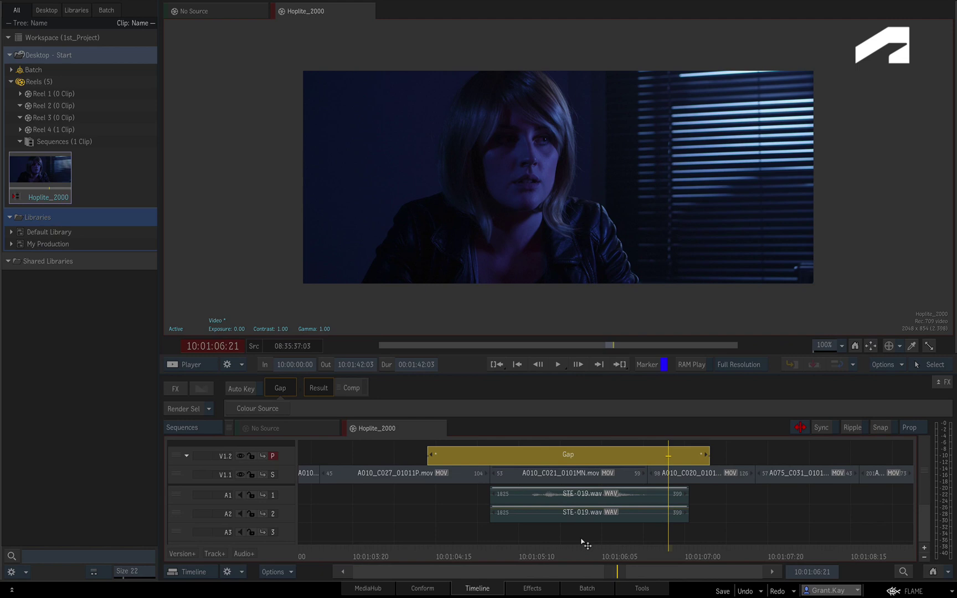
Step: Add the Matchbox MX-Chromatic Aberration effect to the Gap segment
{"action": "key", "text": "ctrl+Tab"}
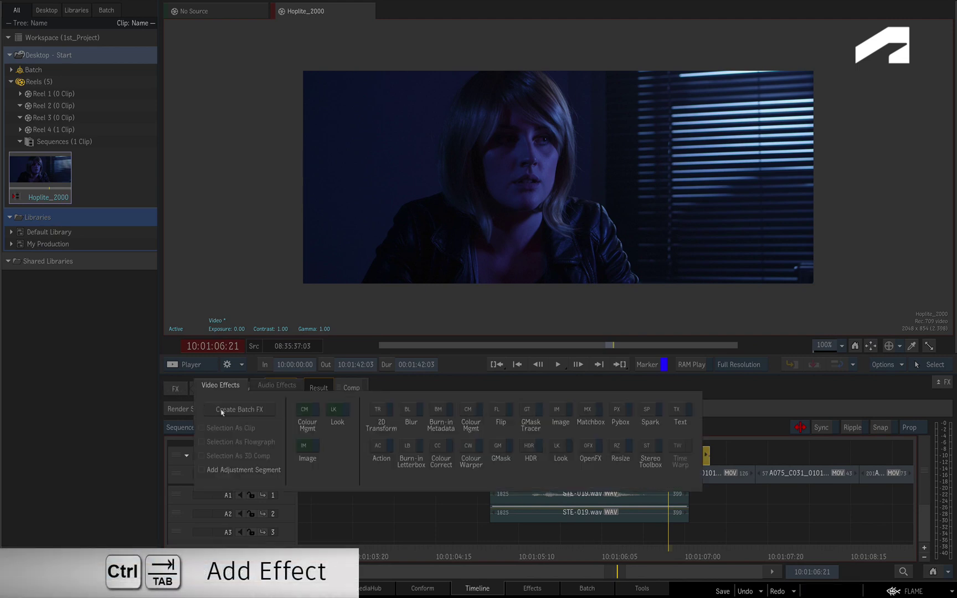
{"action": "left_click", "coordinate": [591, 411]}
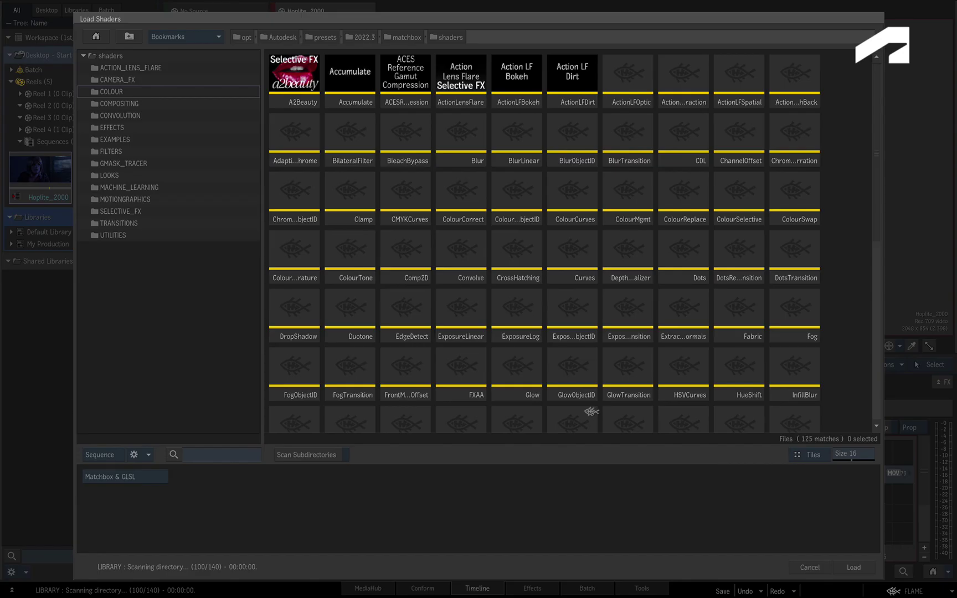
{"action": "double_click", "coordinate": [794, 134]}
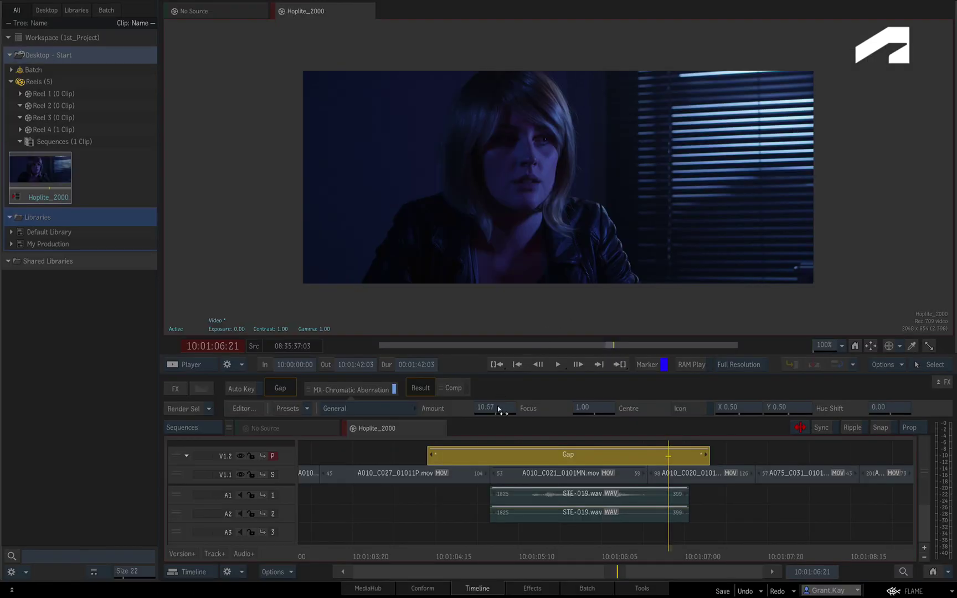
Step: Raise the Chromatic Aberration Amount to 324.67 and play the sequence to review the fringing
{"action": "left_click_drag", "start_coordinate": [508, 411], "coordinate": [585, 411]}
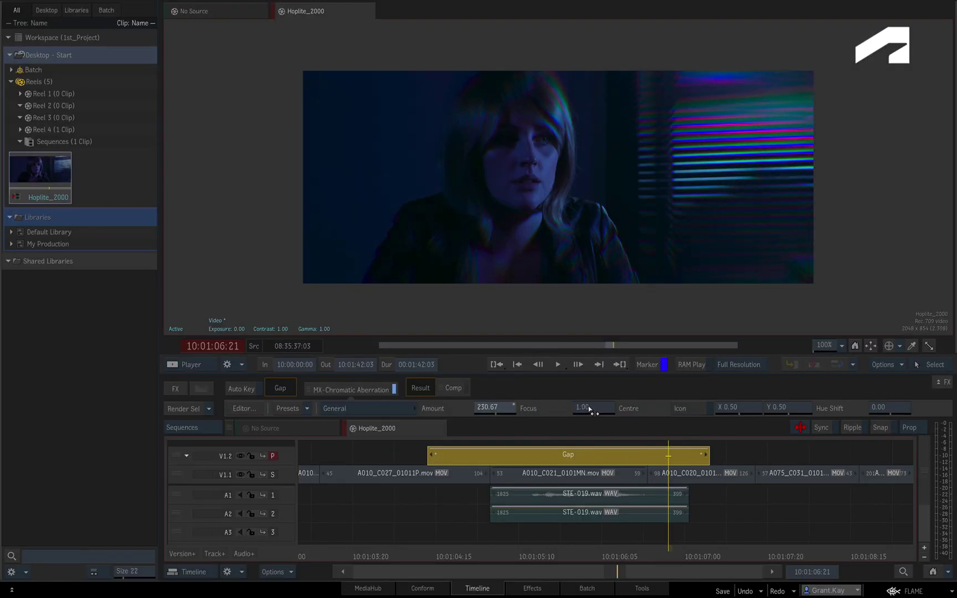
{"action": "left_click_drag", "start_coordinate": [676, 560], "coordinate": [577, 560]}
{"action": "left_click_drag", "start_coordinate": [487, 553], "coordinate": [460, 551]}
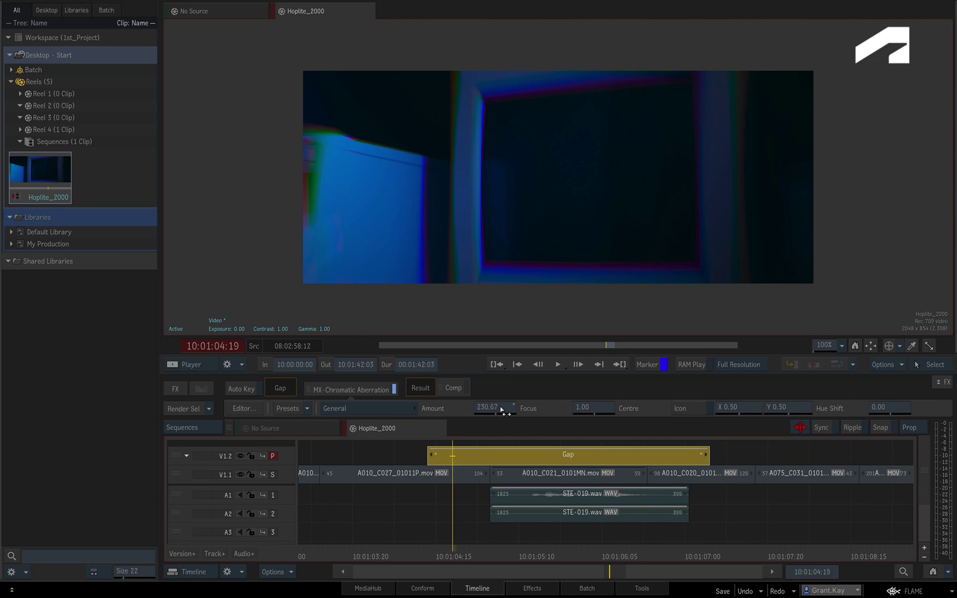
{"action": "left_click_drag", "start_coordinate": [501, 410], "coordinate": [534, 412]}
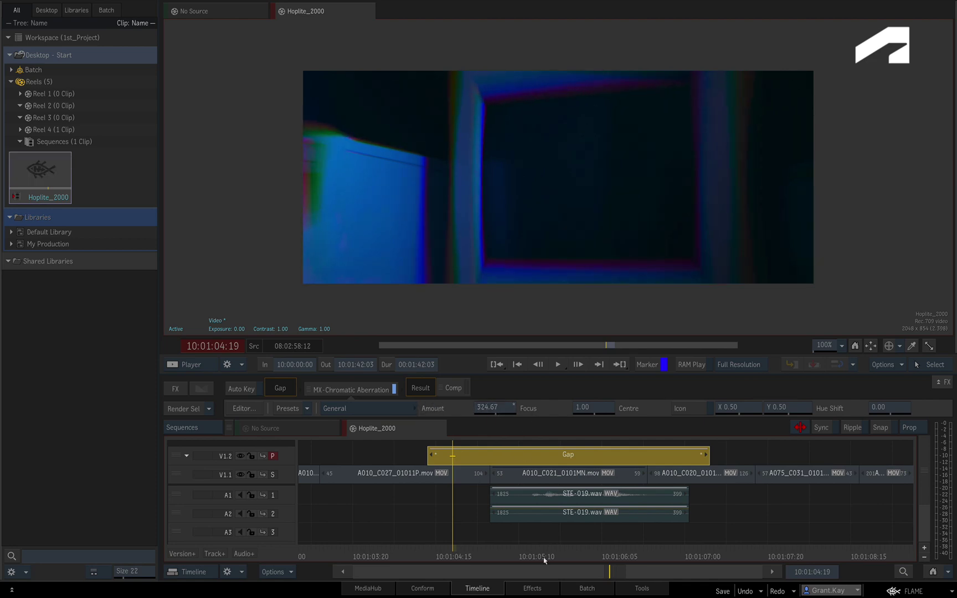
{"action": "key", "text": "space"}
{"action": "left_click_drag", "start_coordinate": [660, 549], "coordinate": [453, 491]}
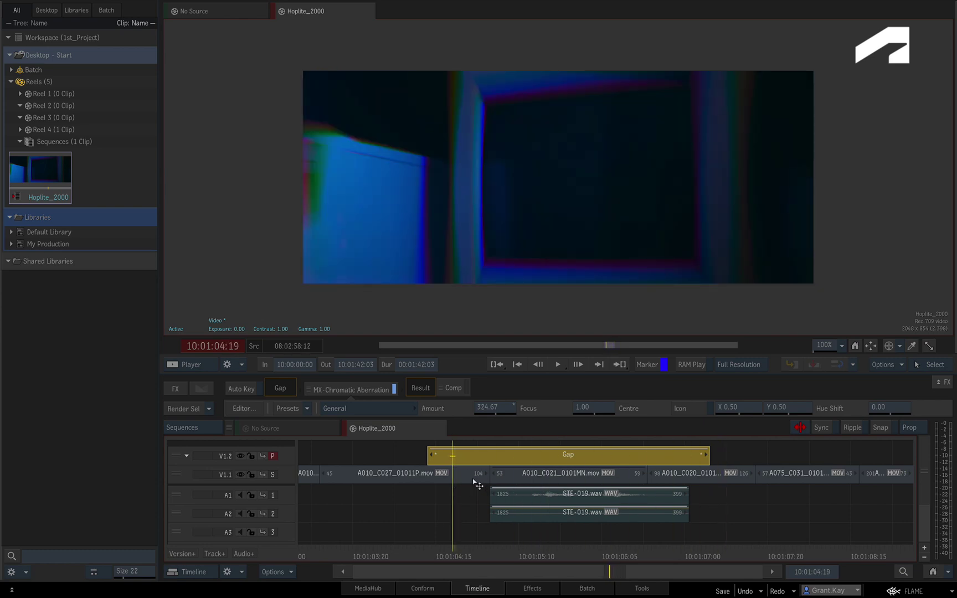
{"action": "left_click", "coordinate": [475, 481]}
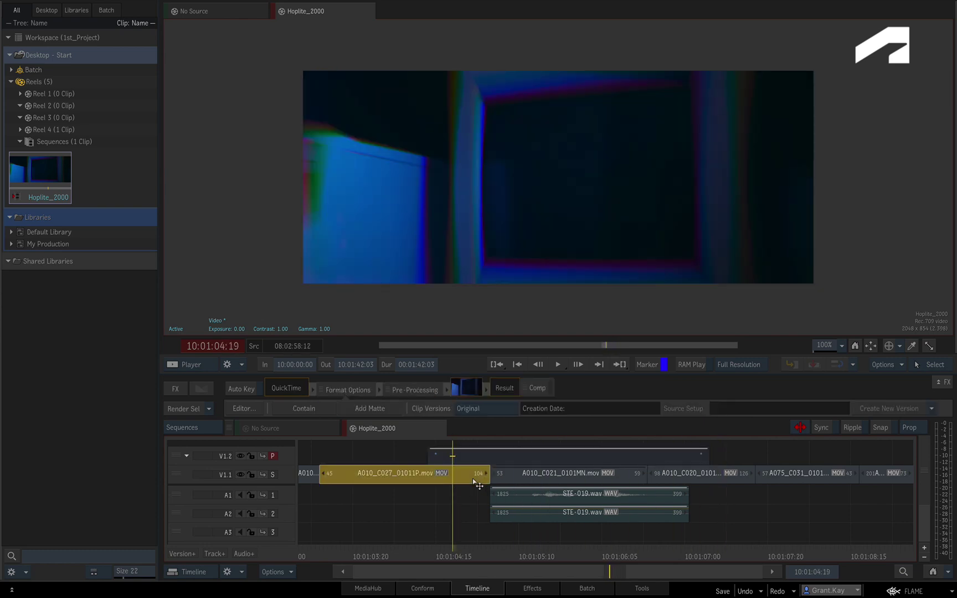
{"action": "left_click", "coordinate": [560, 479]}
{"action": "left_click", "coordinate": [707, 483]}
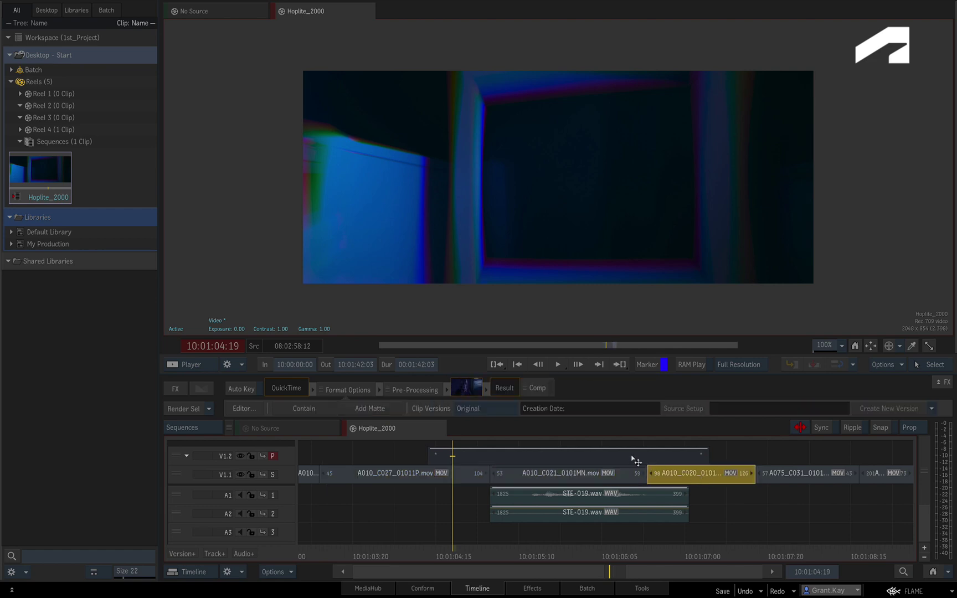
{"action": "left_click", "coordinate": [612, 455]}
{"action": "left_click_drag", "start_coordinate": [434, 552], "coordinate": [694, 553]}
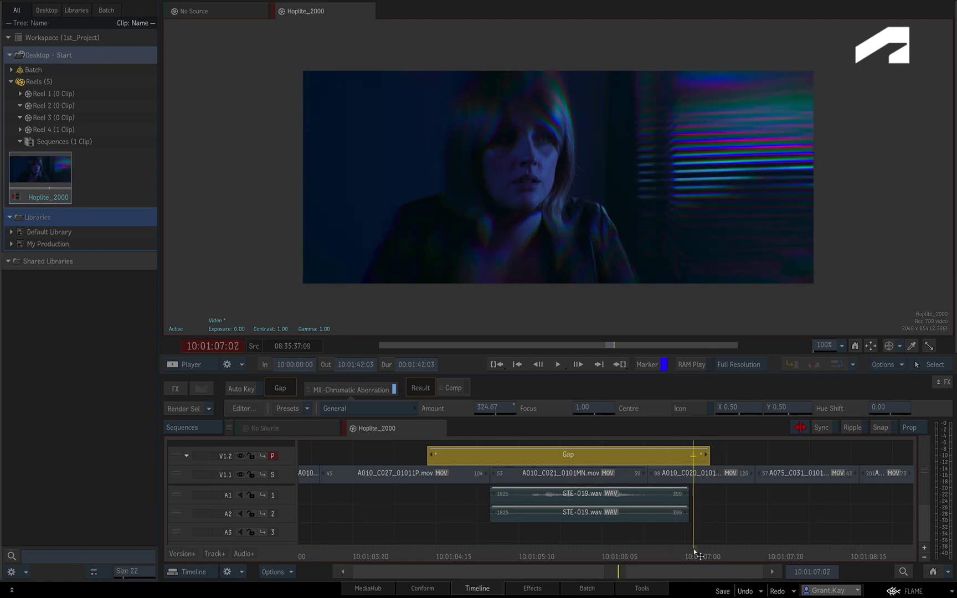